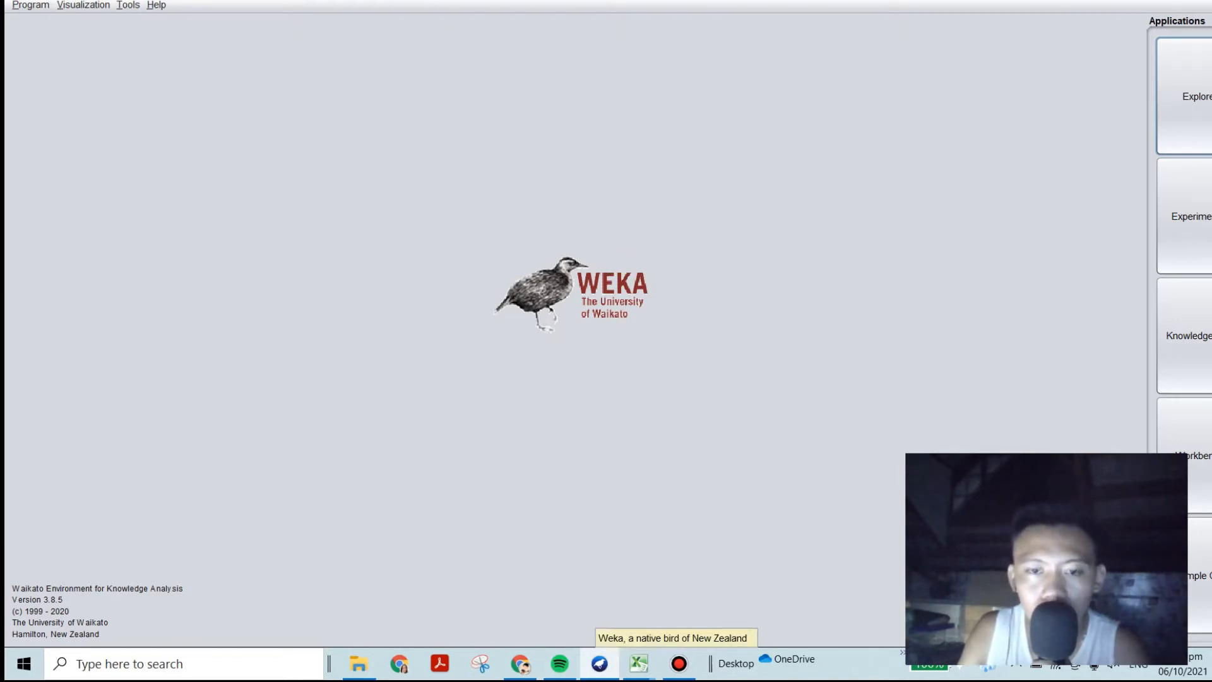
- Switch to the Excel cacao dataset and examine the feature columns and sample rows of the Training Data sheet
mouse_move(638, 664)
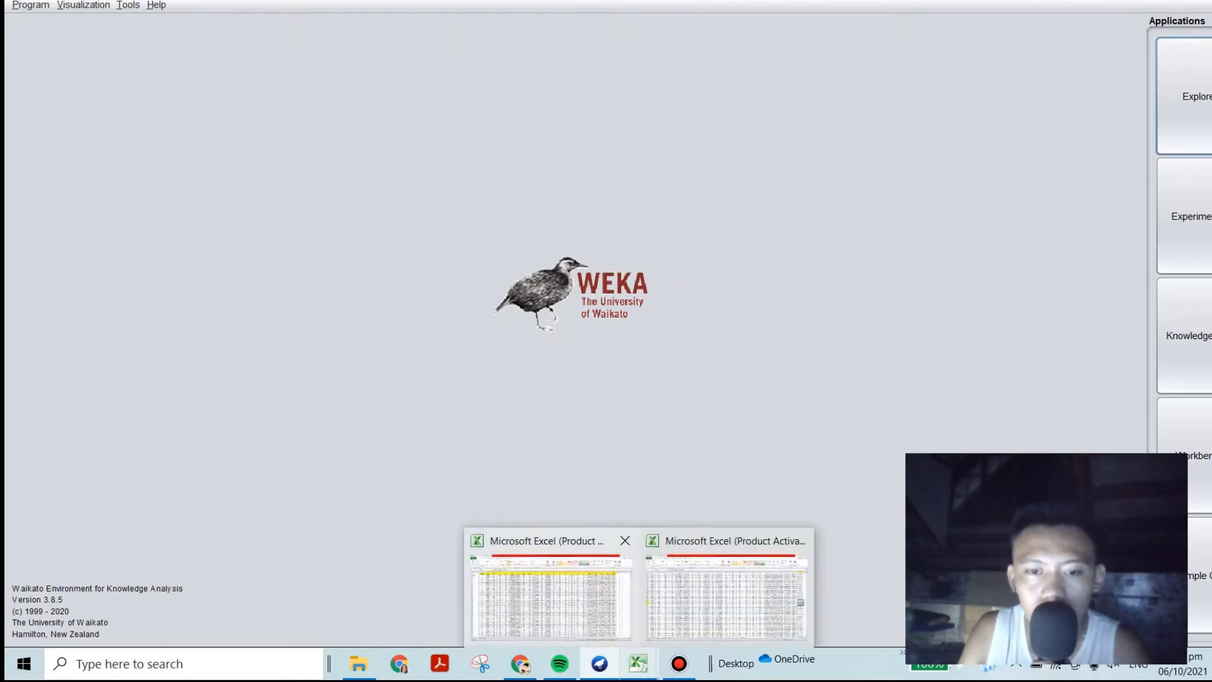
left_click(551, 596)
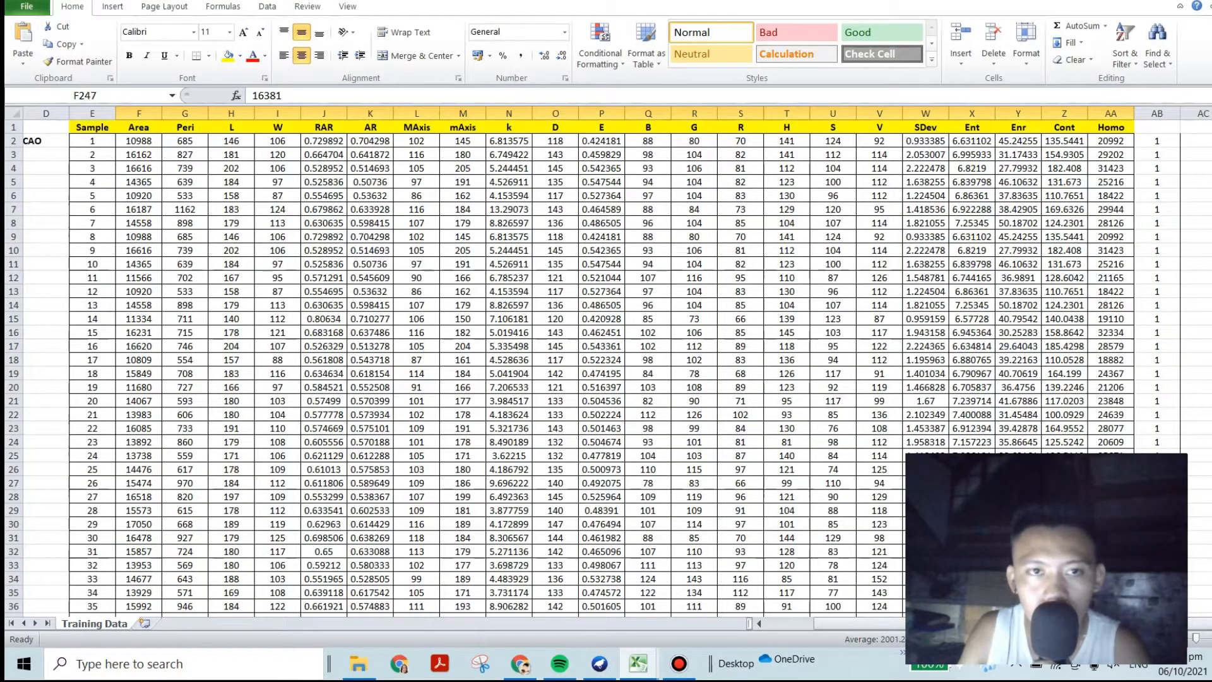
scroll(442, 366, "down", 6)
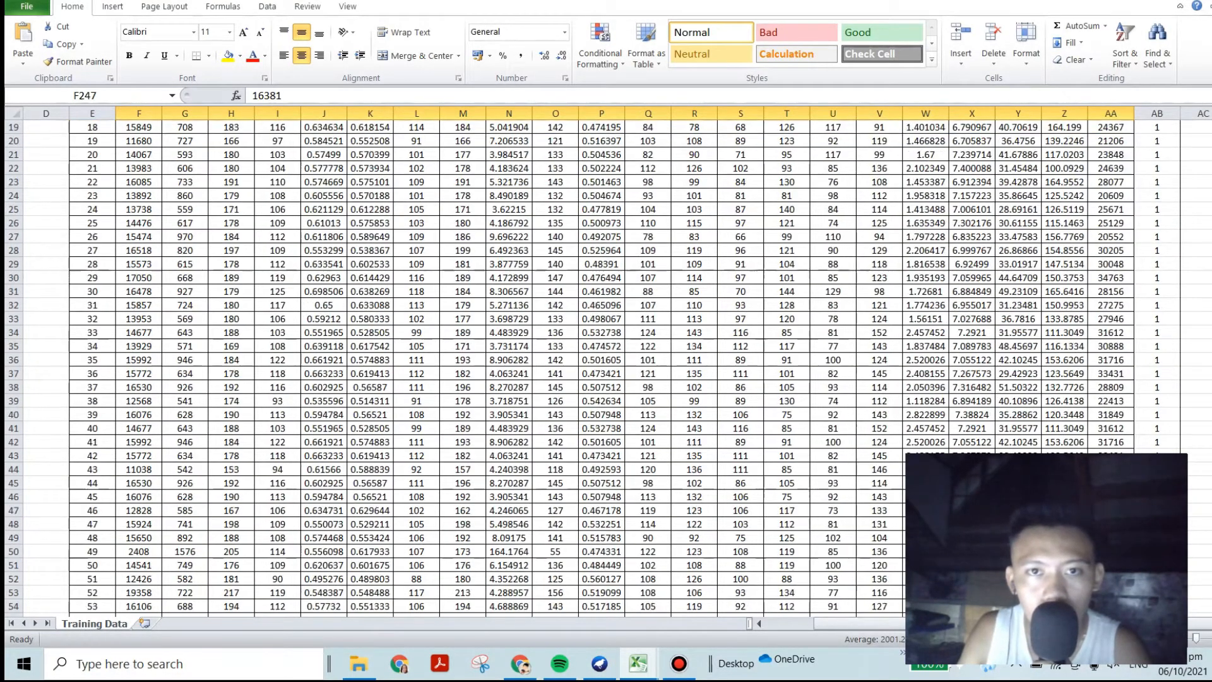
scroll(442, 366, "up", 6)
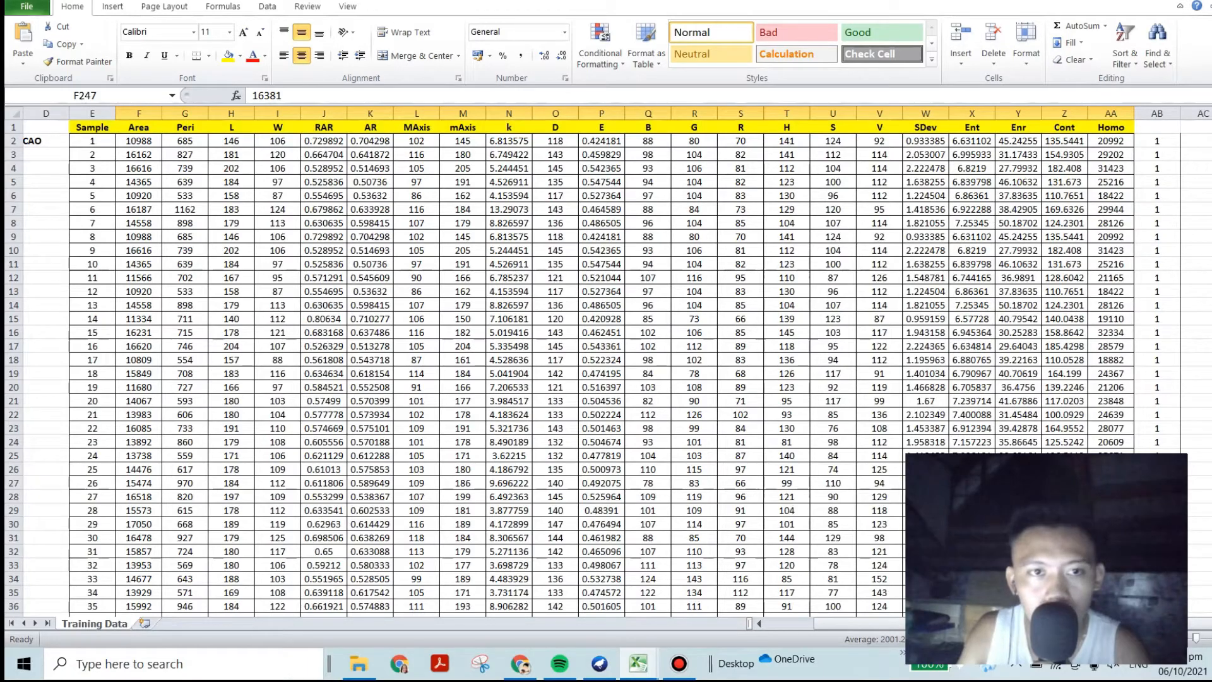
scroll(442, 366, "down", 13)
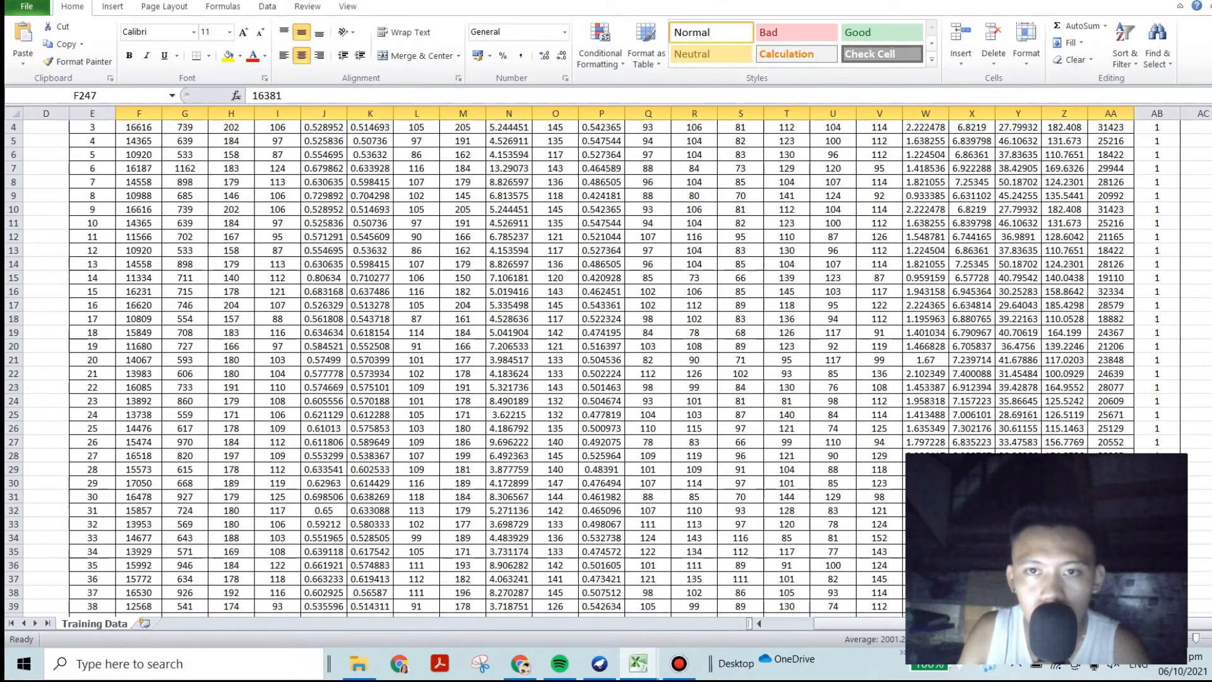
scroll(443, 367, "up", 7)
scroll(442, 366, "up", 6)
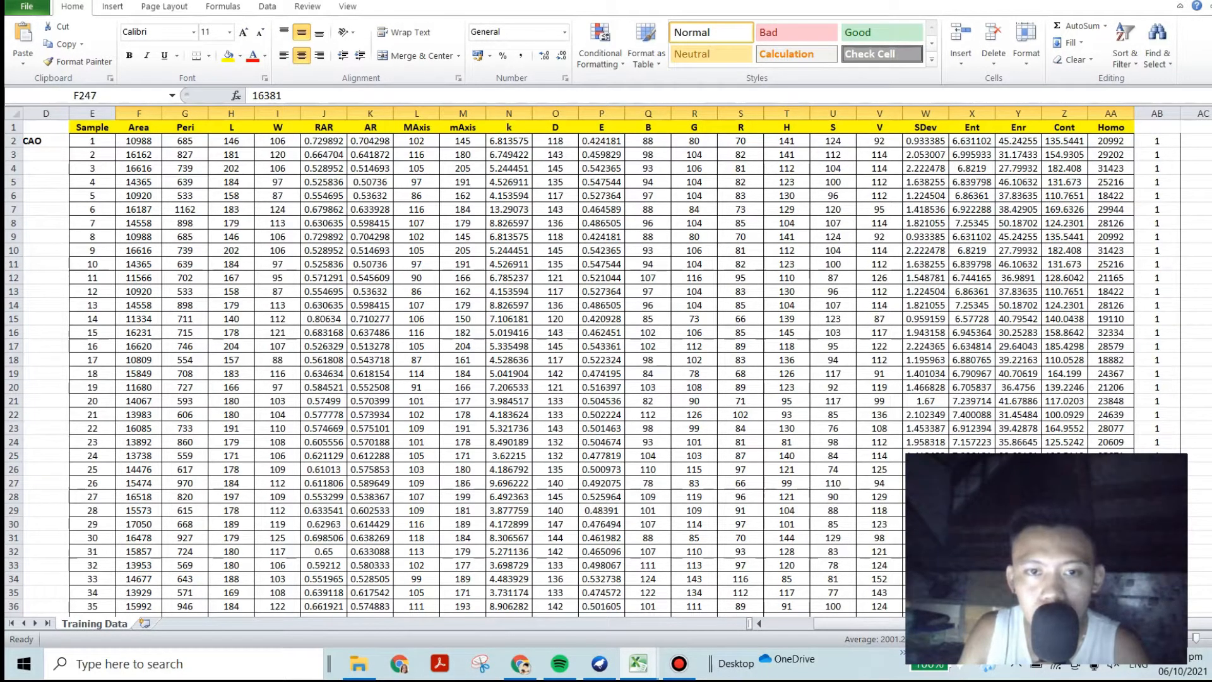
scroll(578, 367, "down", 6)
scroll(578, 366, "up", 6)
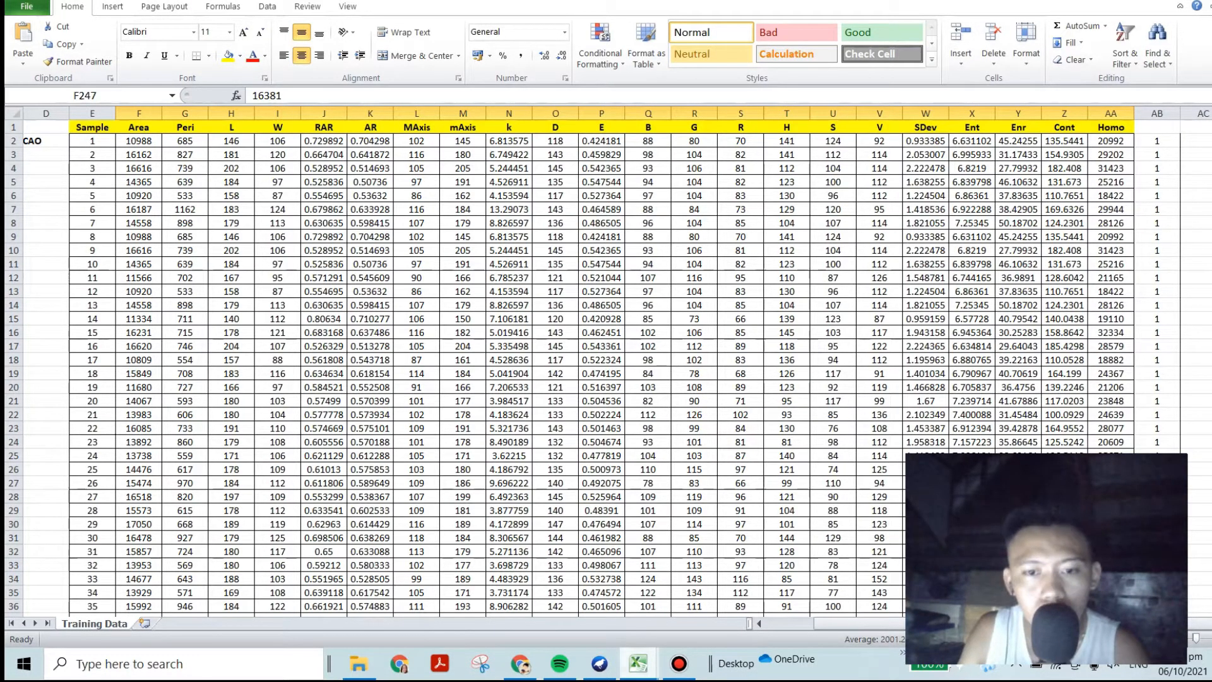
- Review the file formats available for saving a copy of the cacao workbook, and leave without saving
left_click(27, 7)
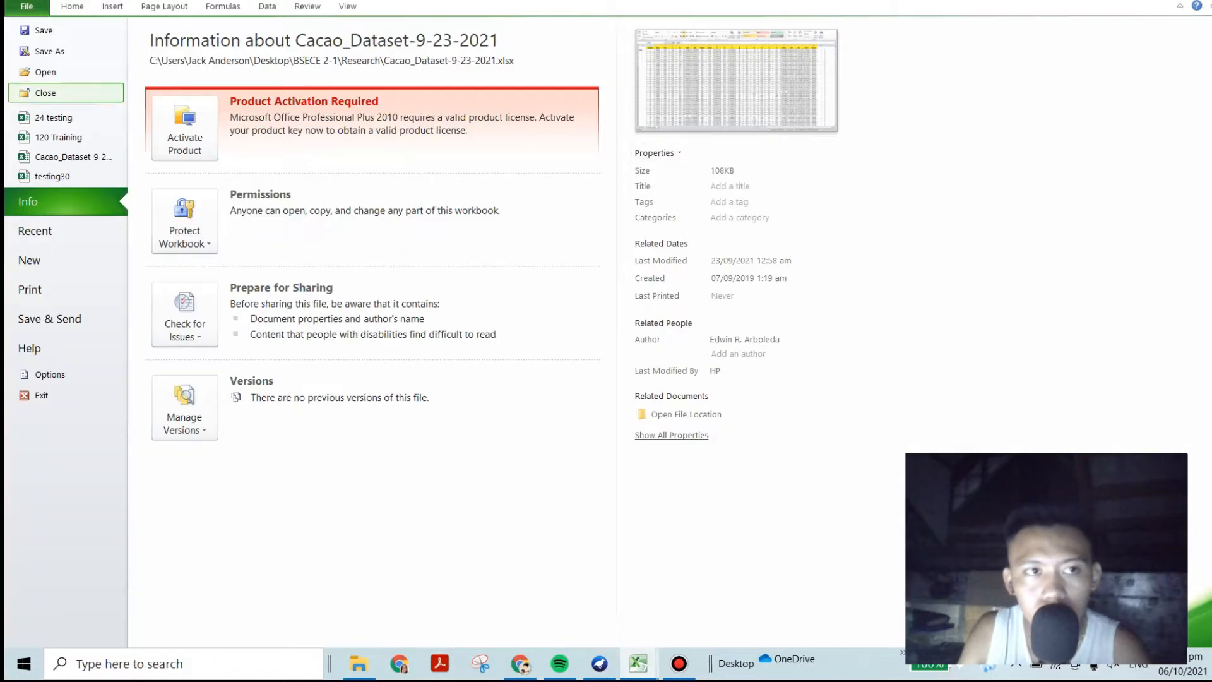
left_click(63, 51)
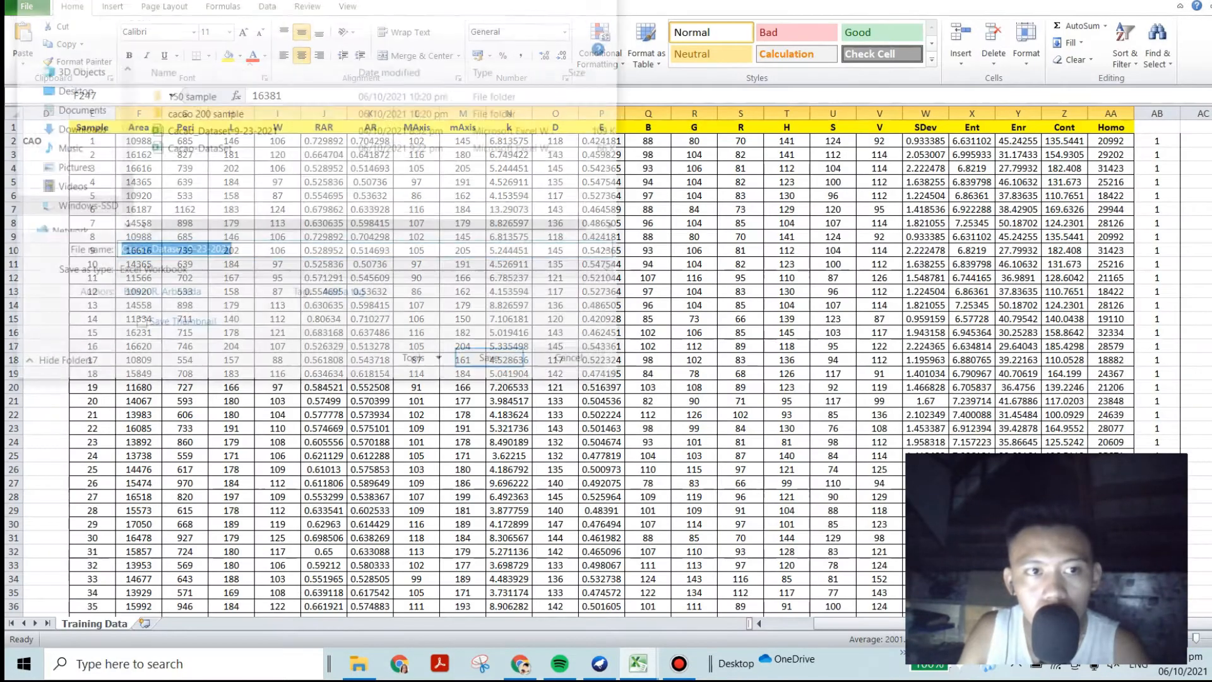
left_click(367, 272)
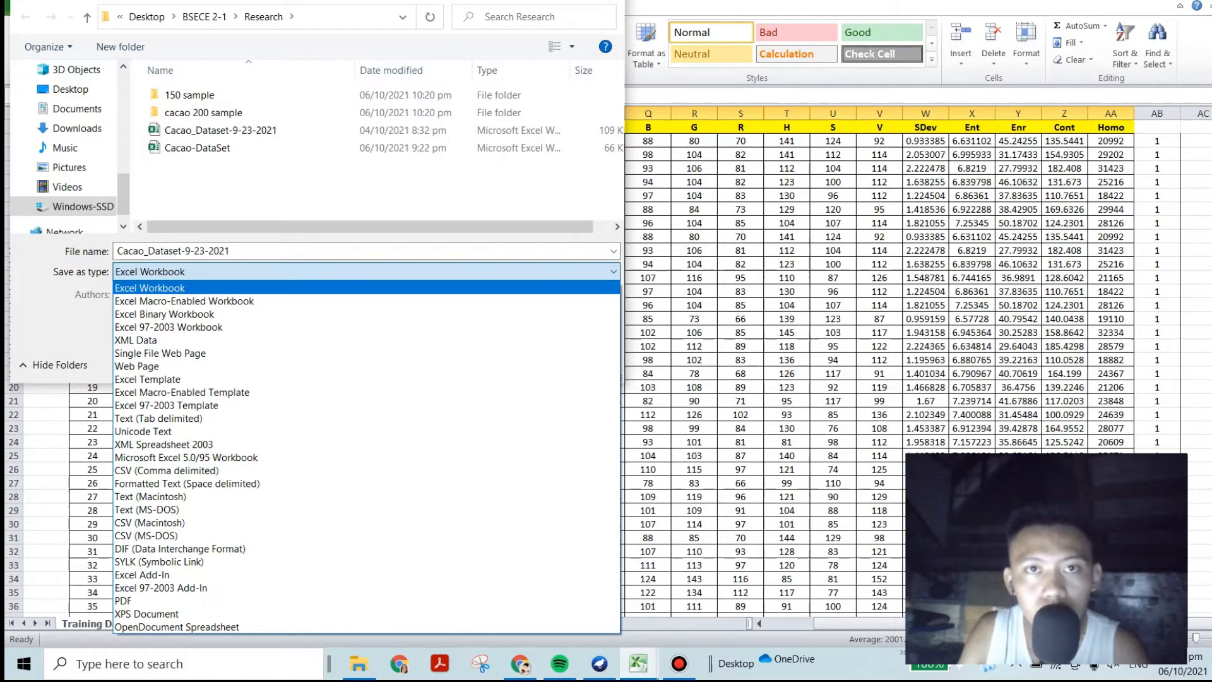
left_click(367, 288)
left_click(575, 362)
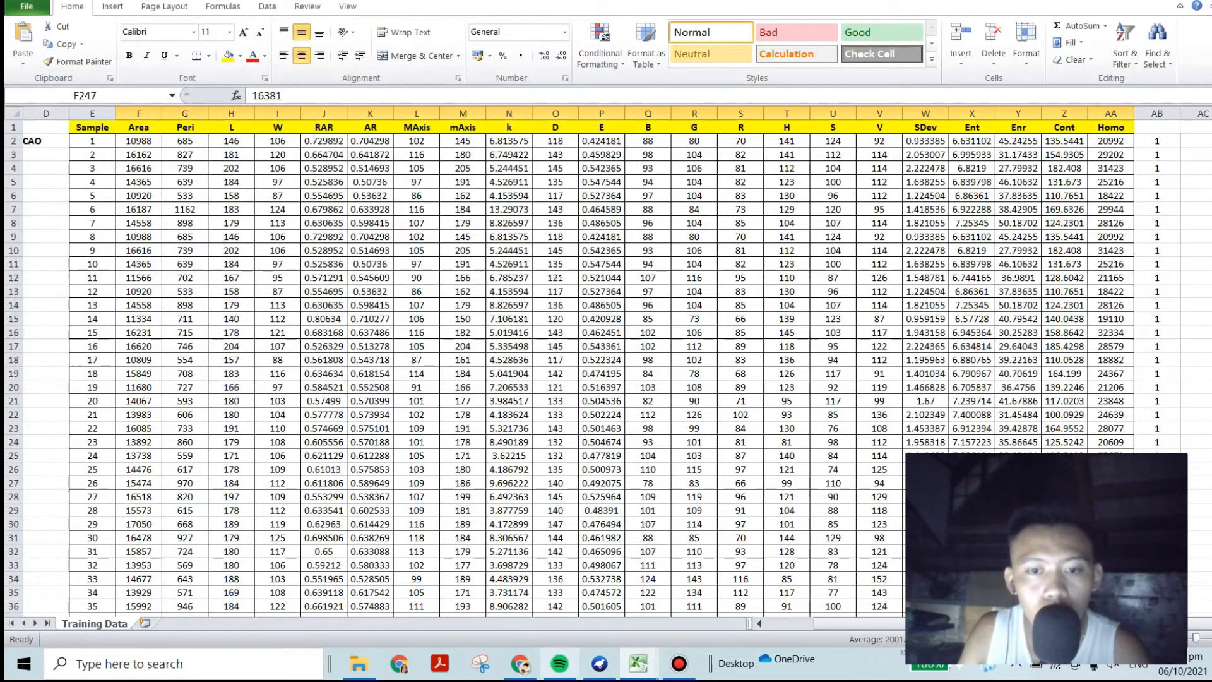
- Switch to Weka, look at the file commands of the ARFF-Viewer, and close the viewer
left_click(600, 664)
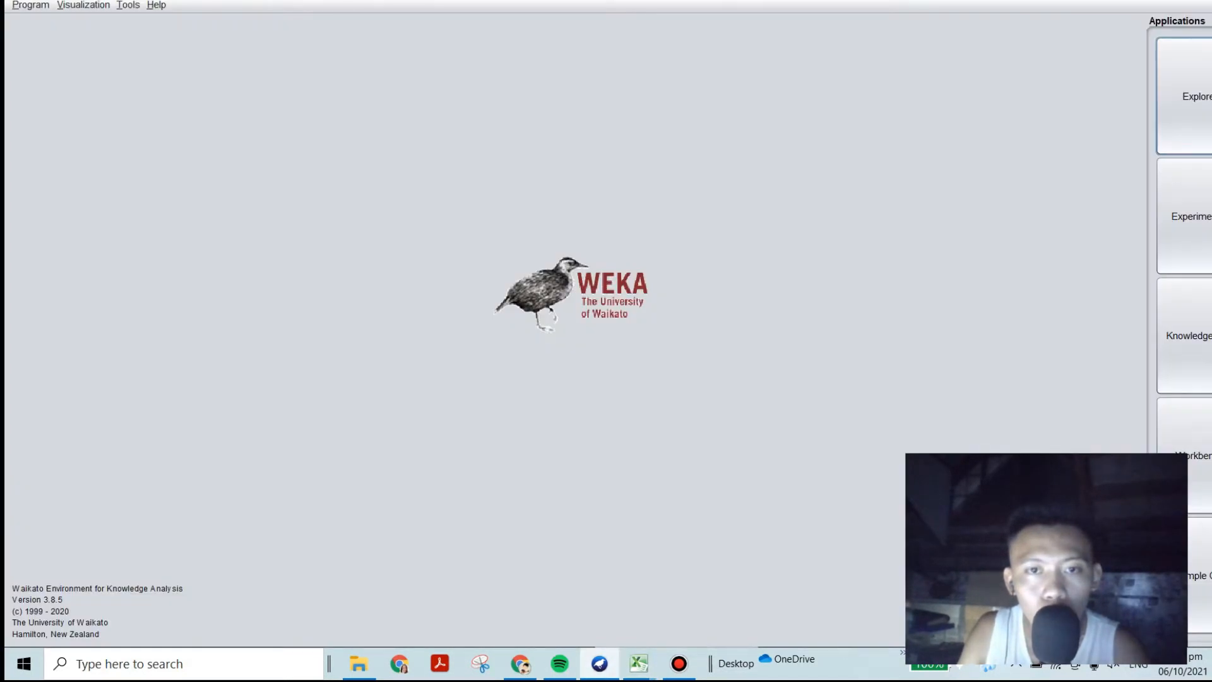
left_click(128, 5)
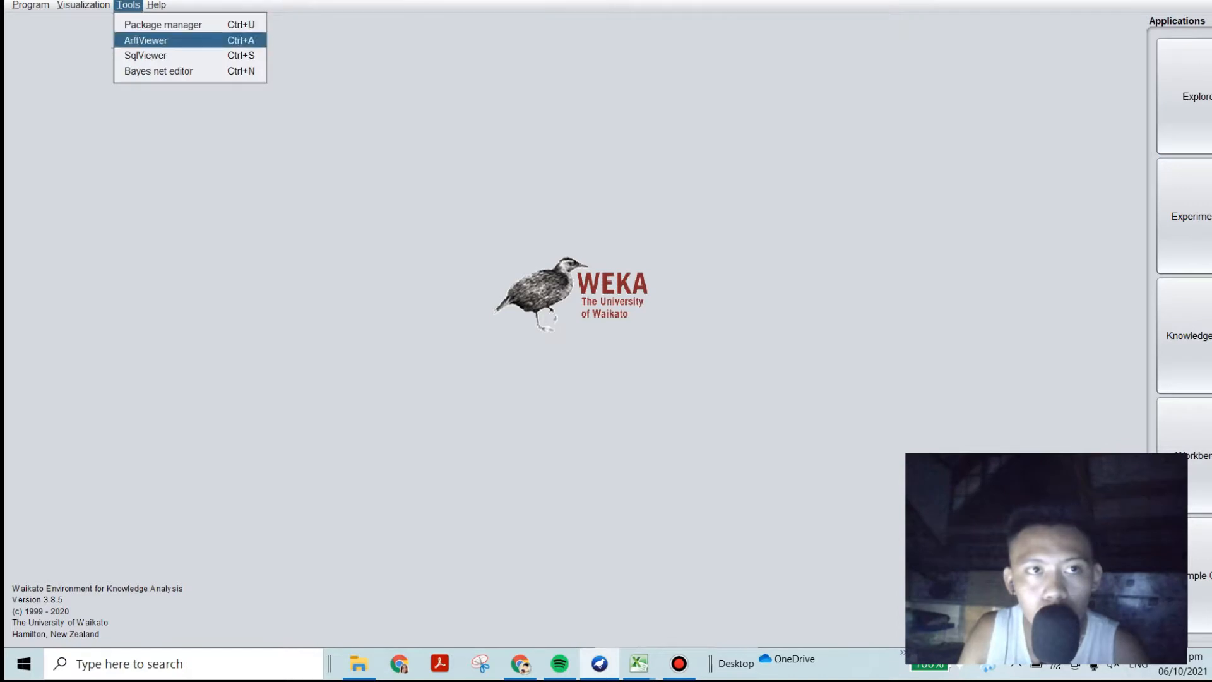
left_click(146, 41)
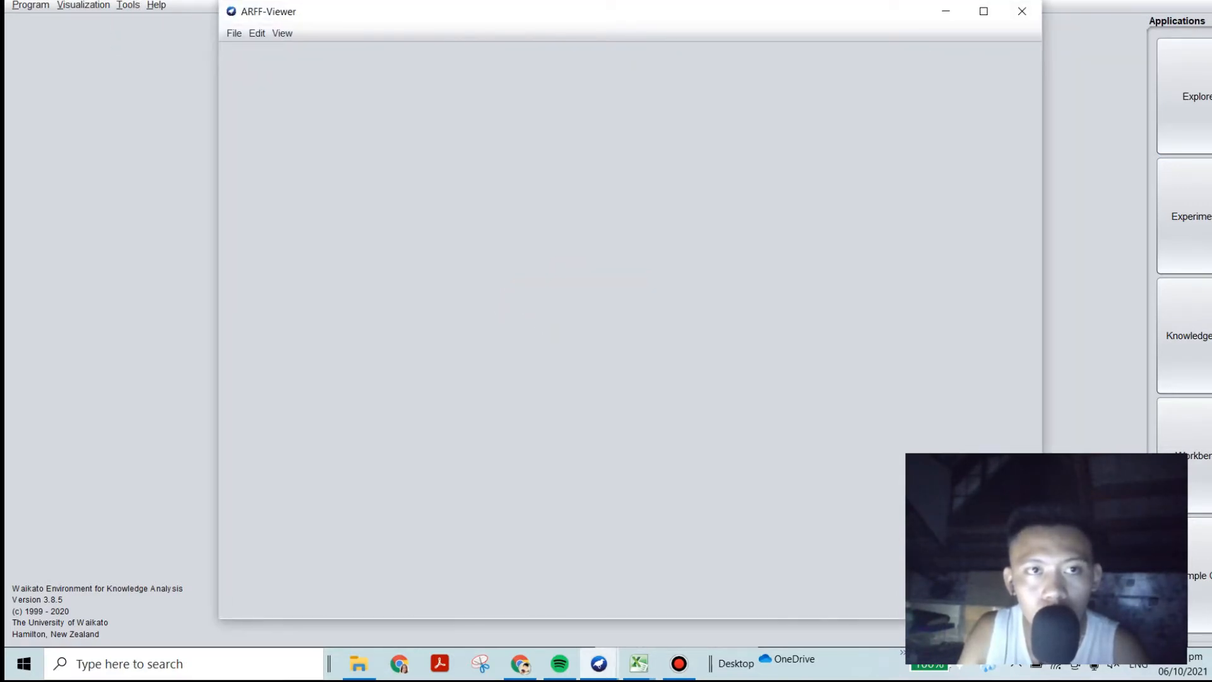
left_click(234, 33)
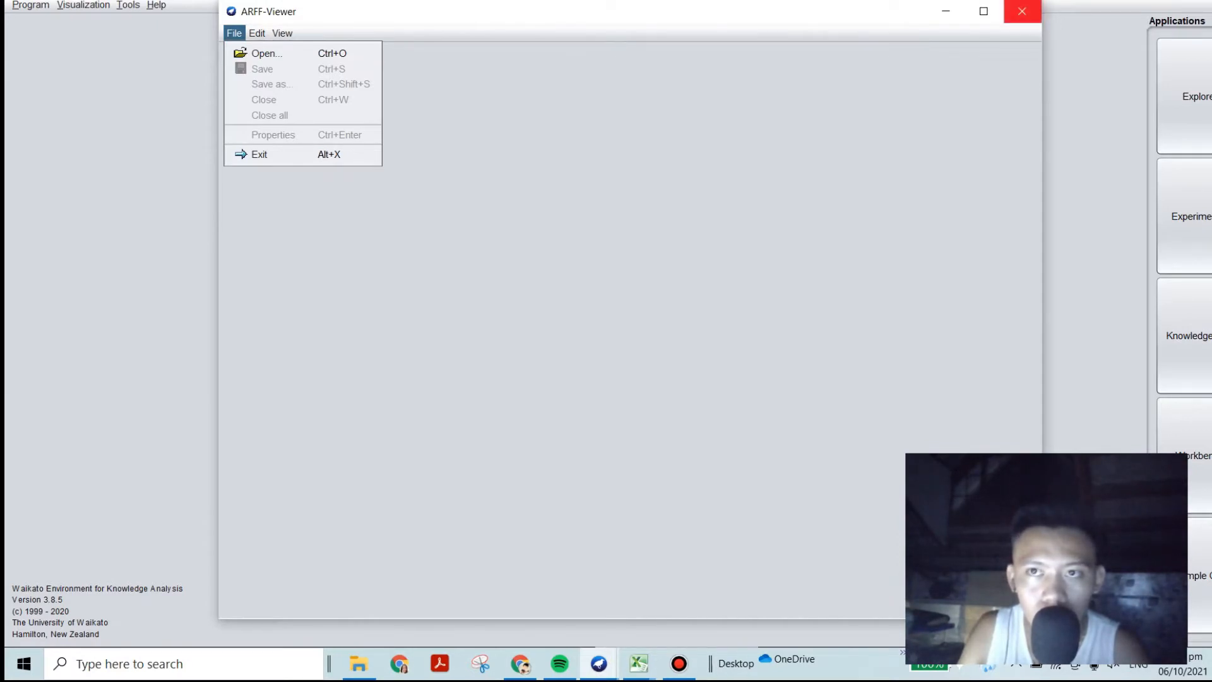
left_click(1022, 11)
left_click(689, 344)
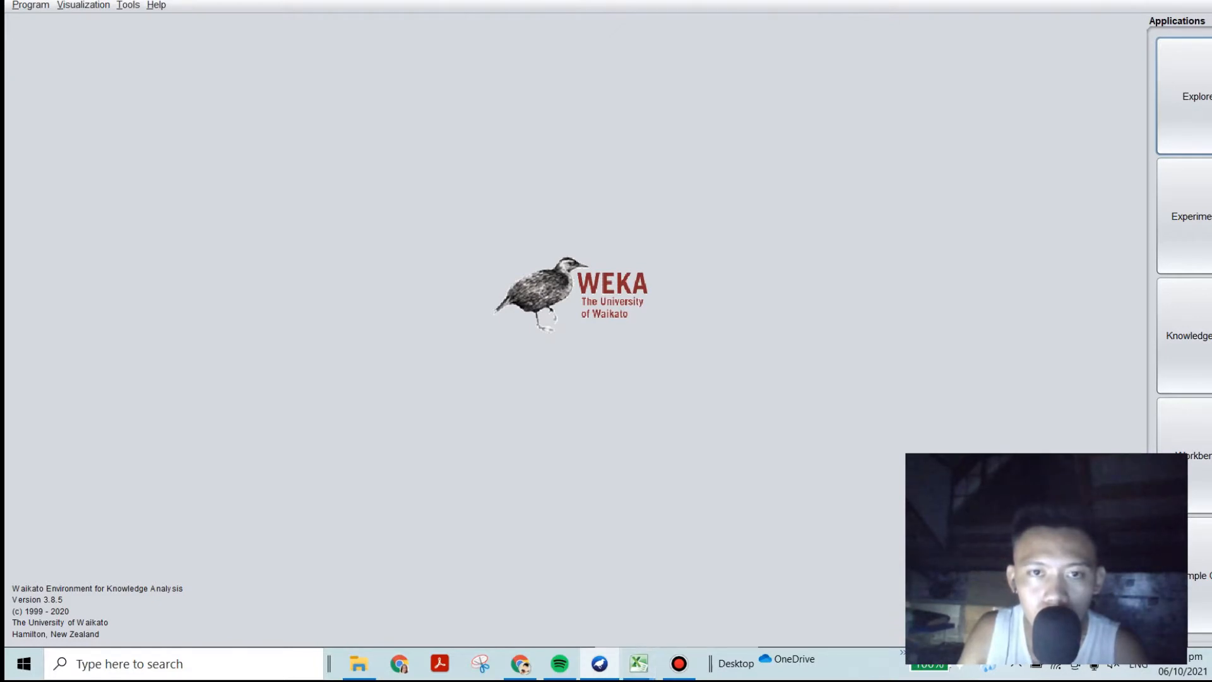
- Switch back to the Excel training workbook and look over its sample rows
mouse_move(639, 663)
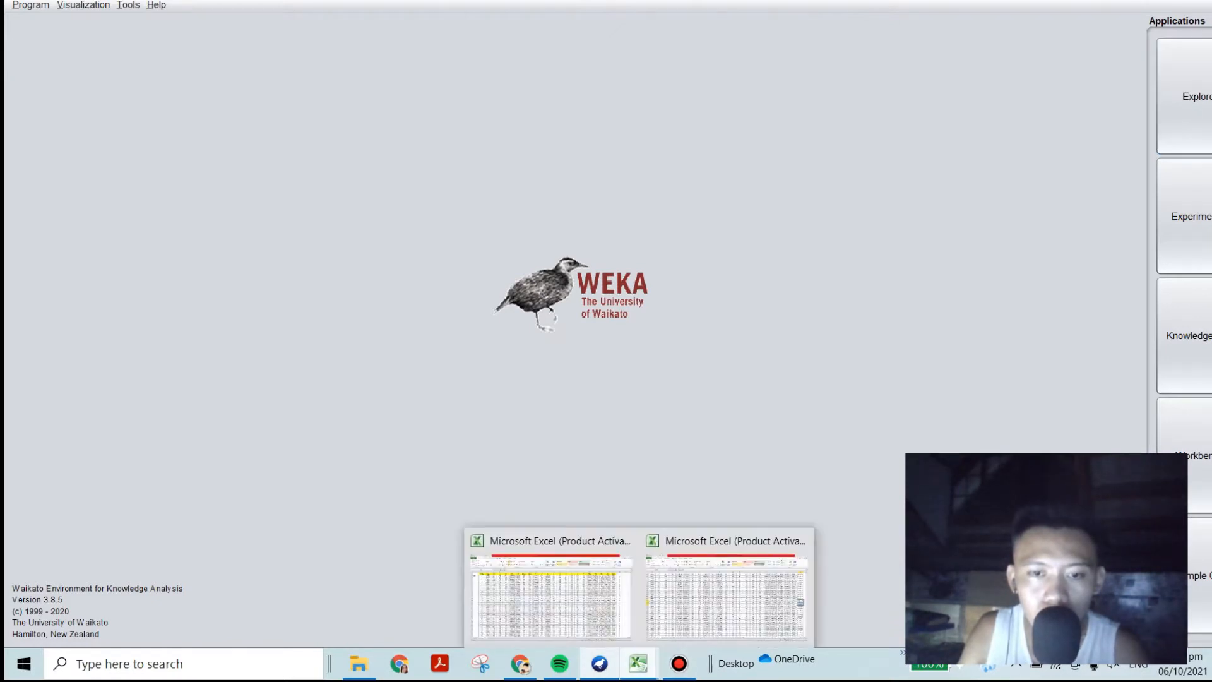
left_click(550, 597)
scroll(570, 366, "down", 10)
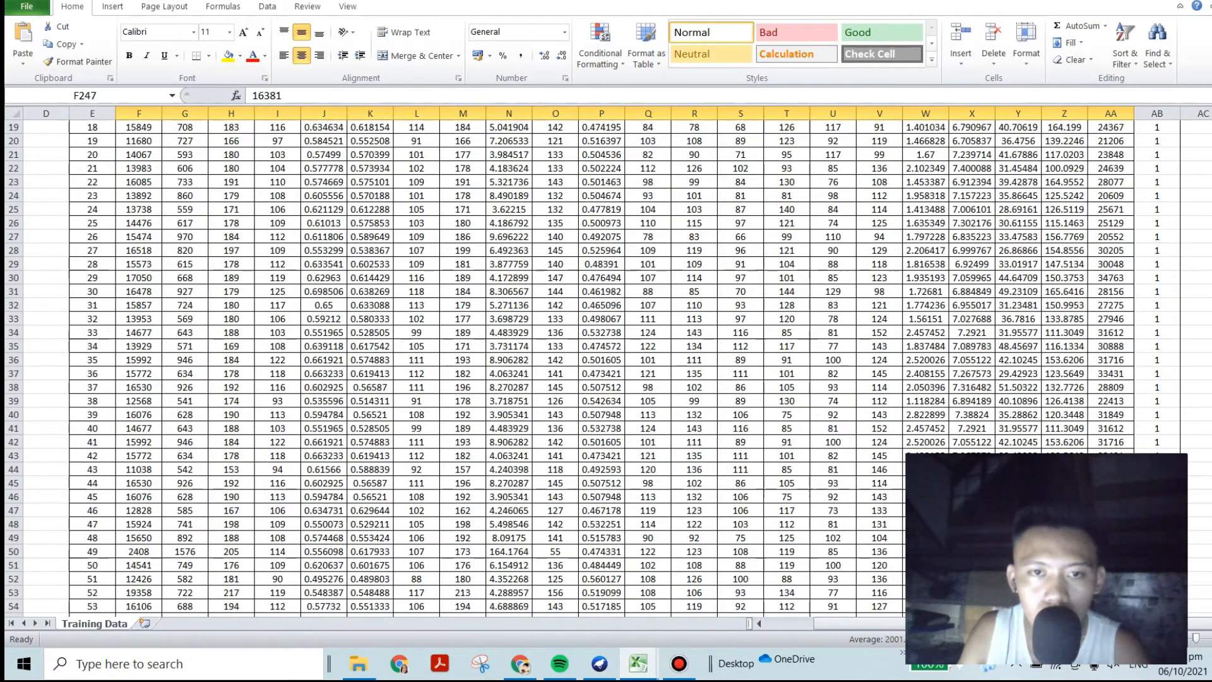
scroll(570, 366, "up", 10)
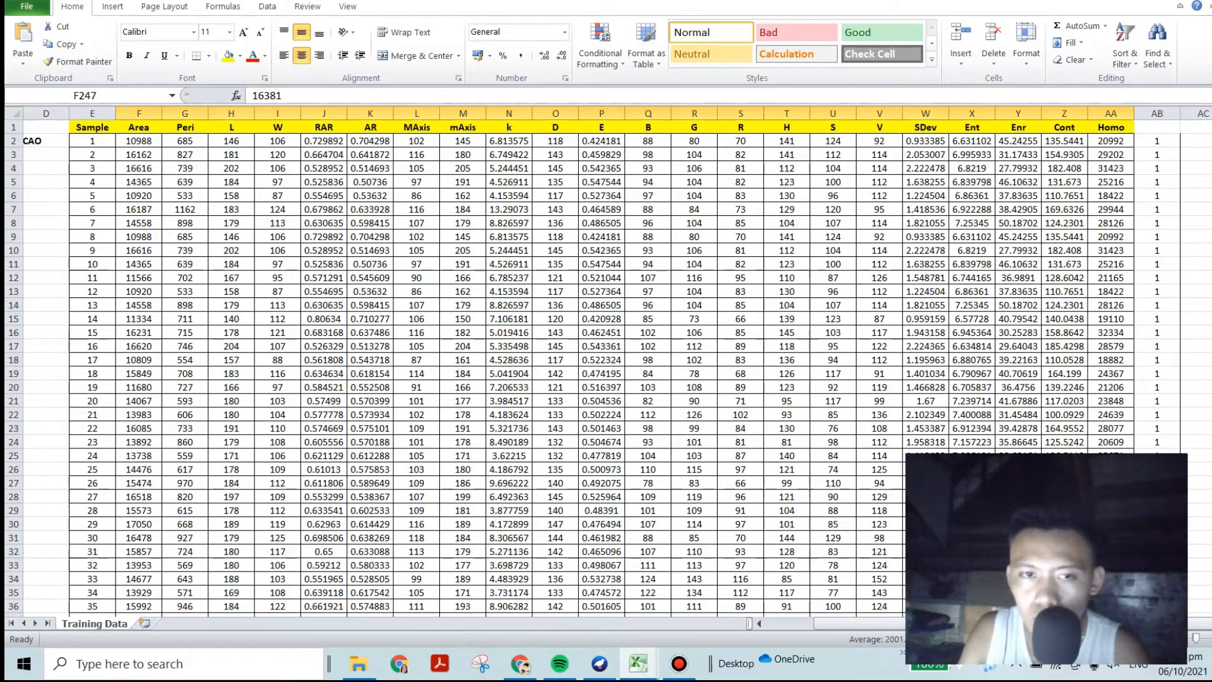
scroll(442, 366, "down", 5)
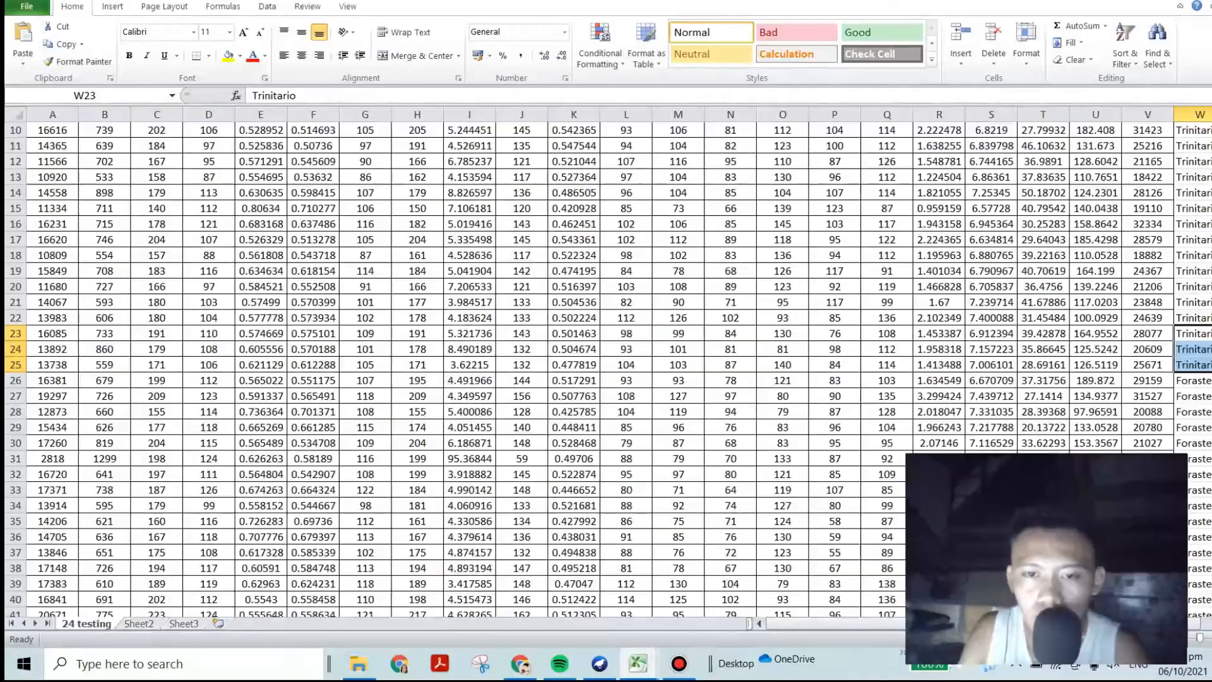
- Examine the 24 testing worksheet from its feature headers to its last sample row
scroll(442, 366, "down", 3)
scroll(442, 366, "up", 3)
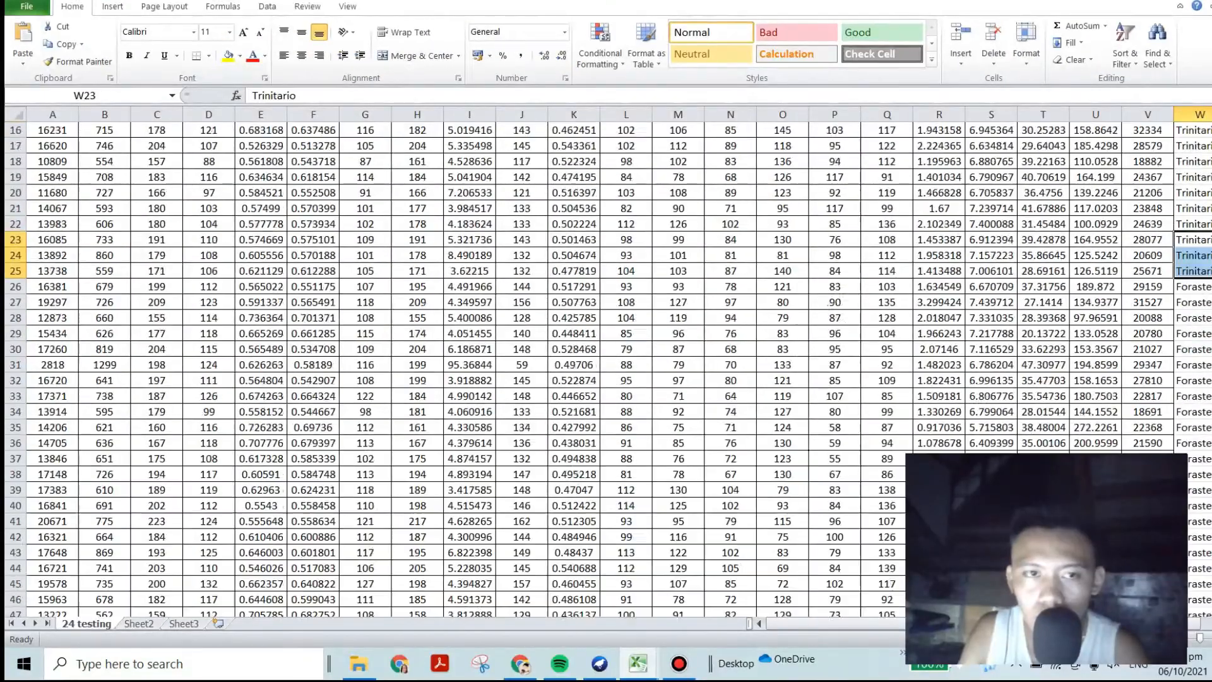
scroll(442, 367, "up", 4)
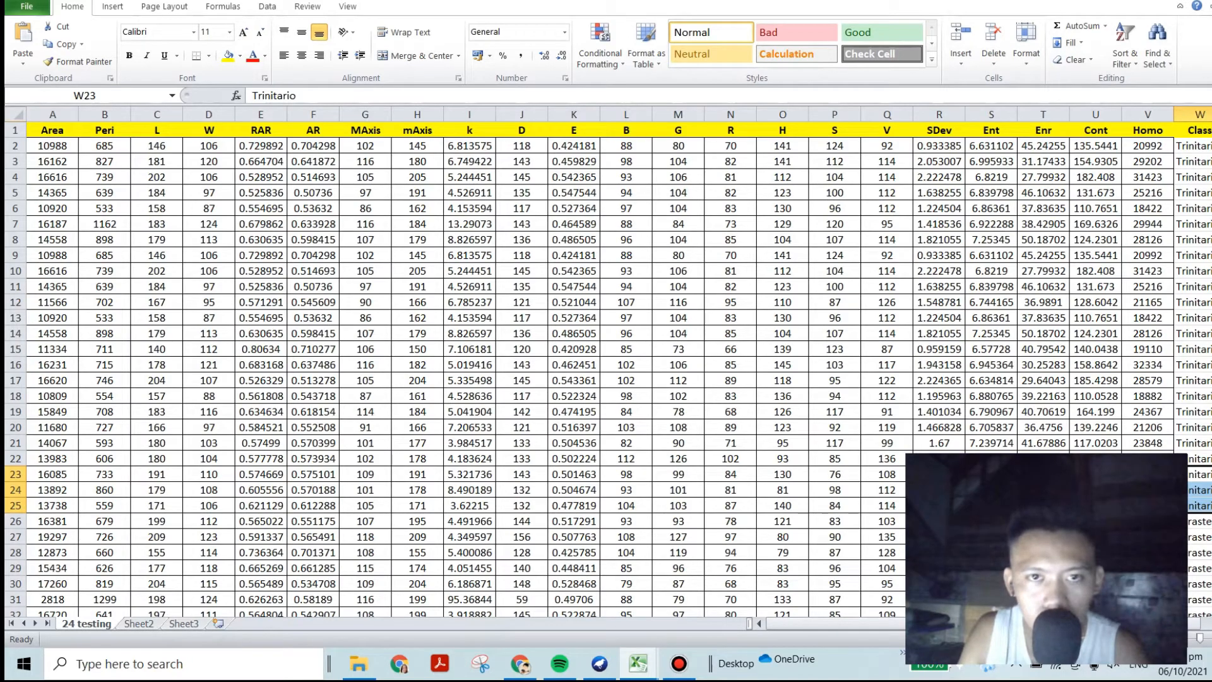
scroll(442, 366, "down", 13)
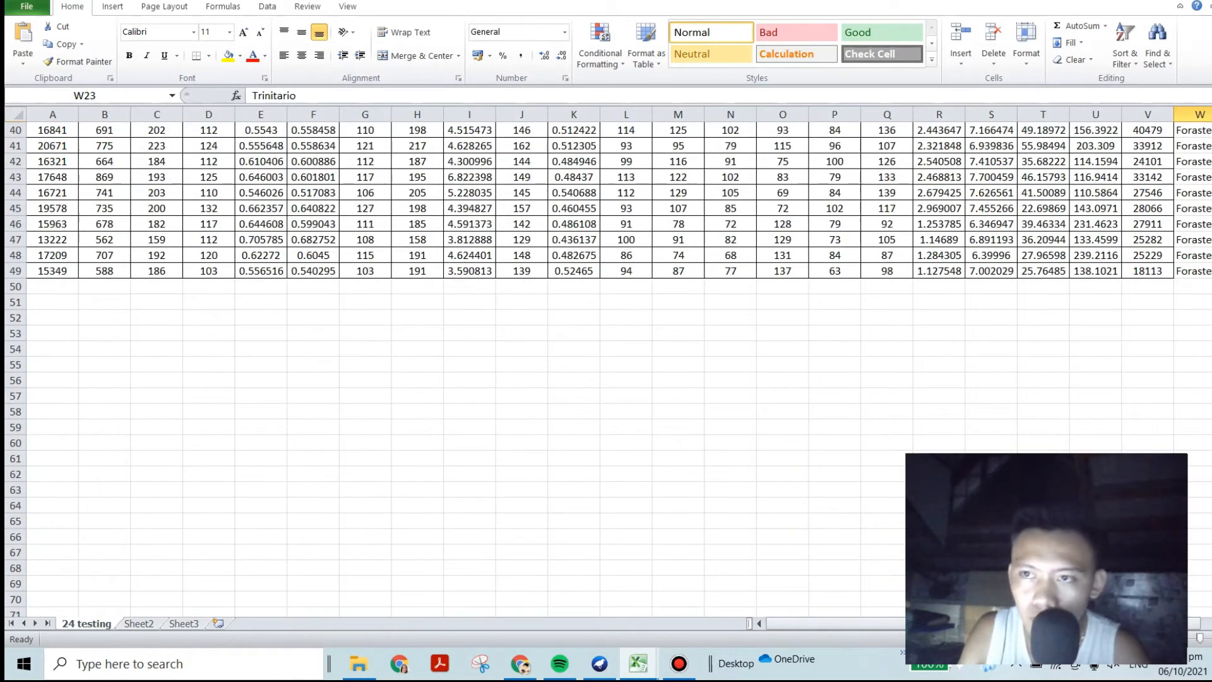
scroll(442, 366, "up", 6)
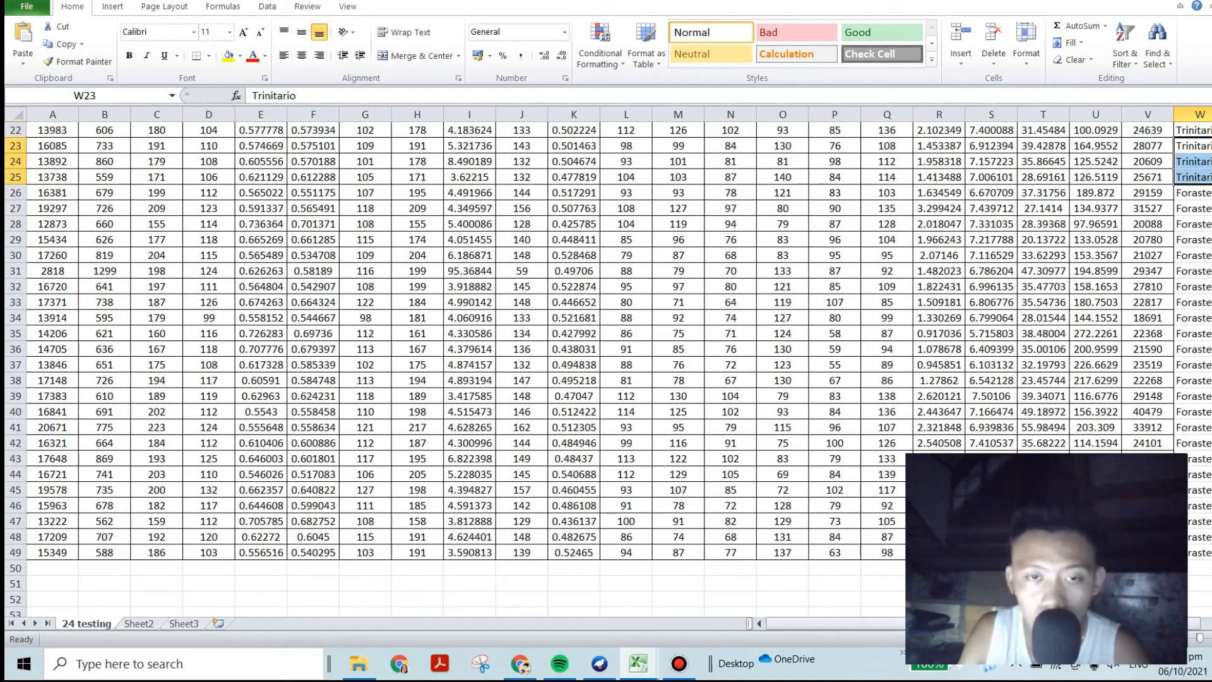
scroll(442, 366, "up", 5)
scroll(442, 366, "up", 2)
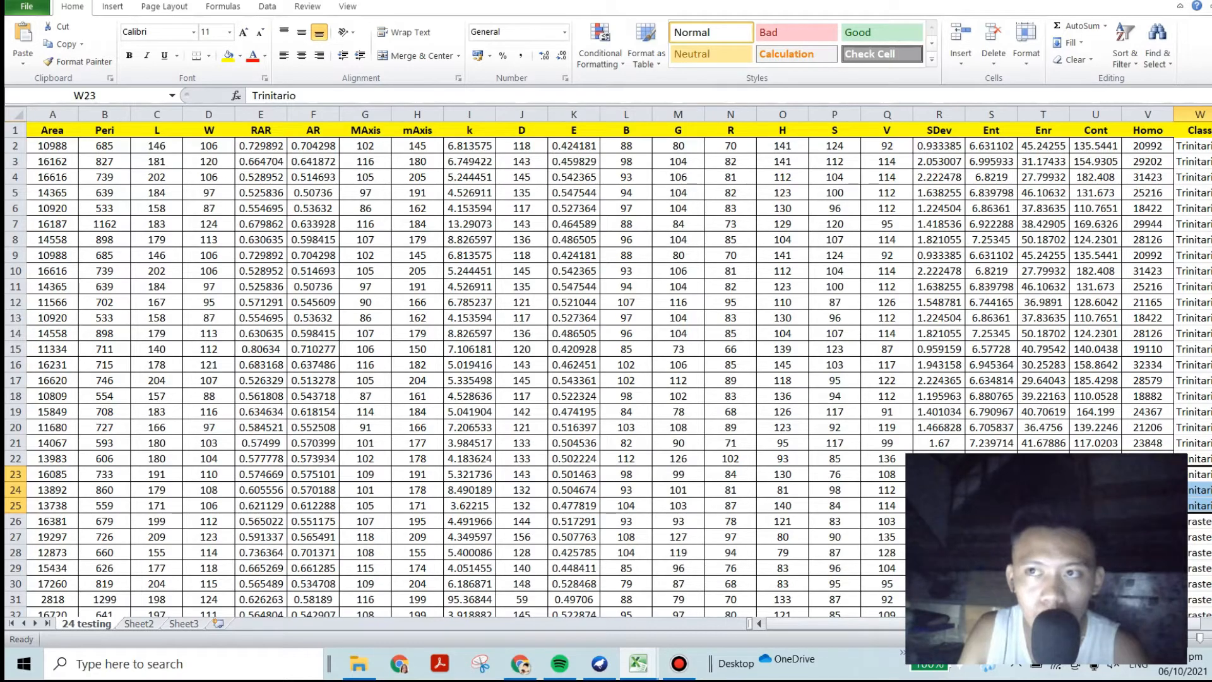
- Switch to the Weka GUI Chooser and launch the Explorer
key("alt+Tab")
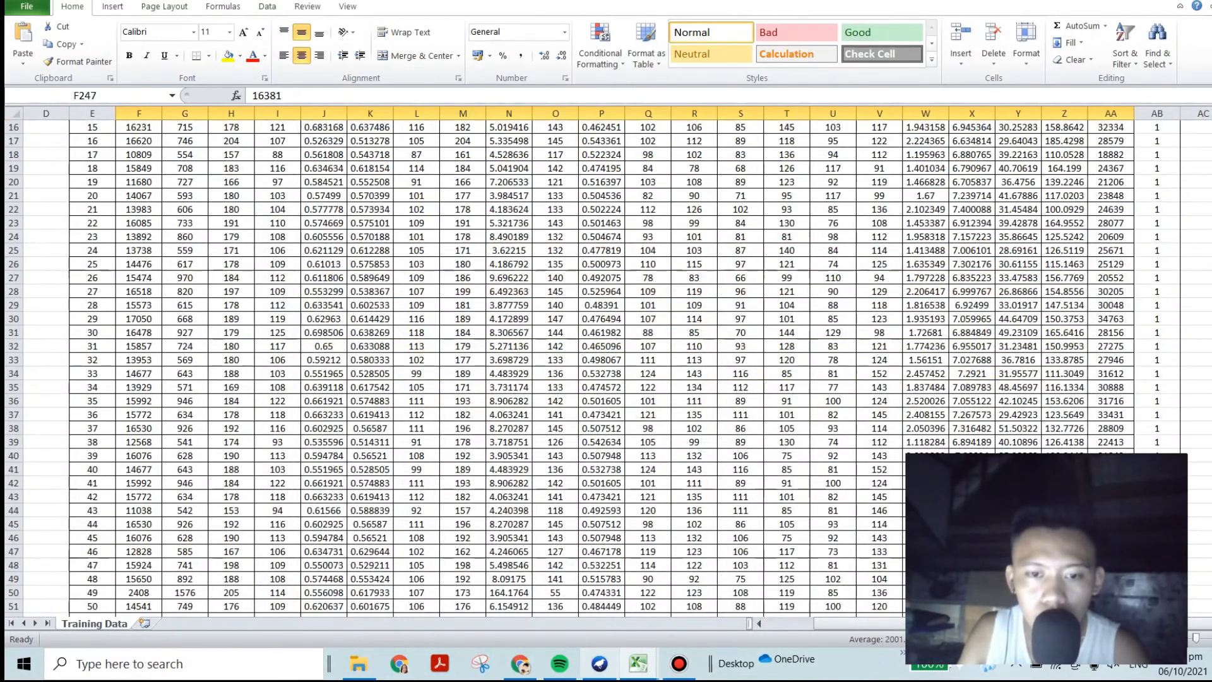
mouse_move(600, 663)
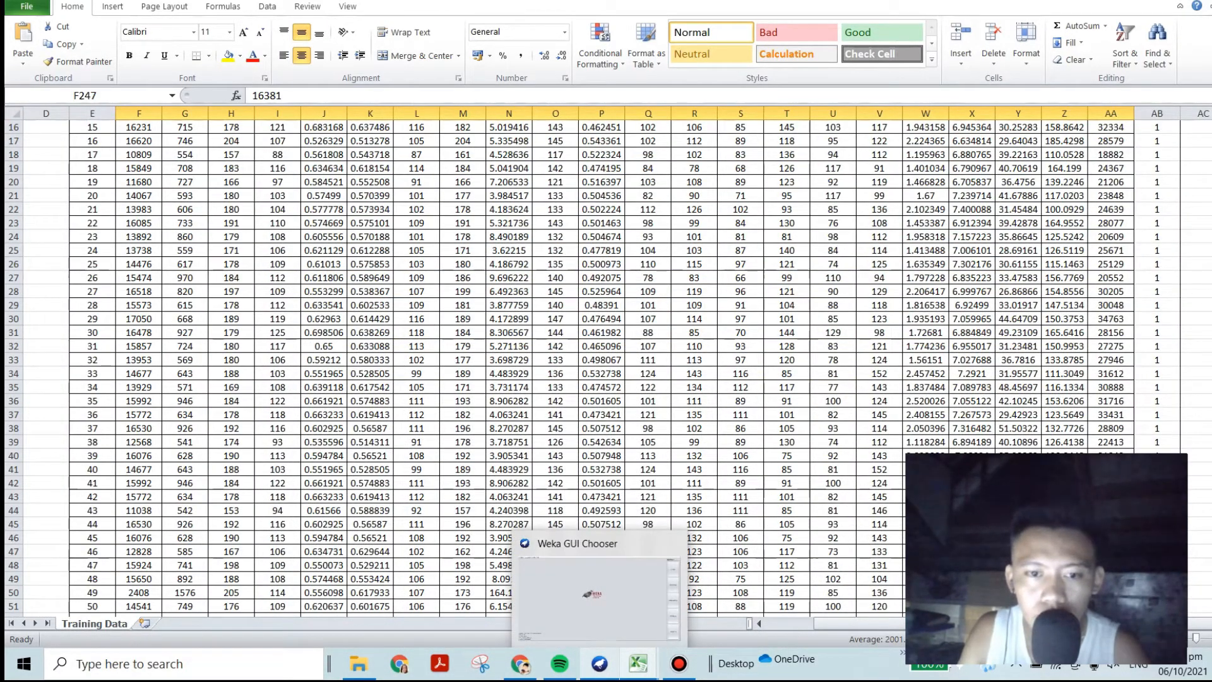
left_click(599, 597)
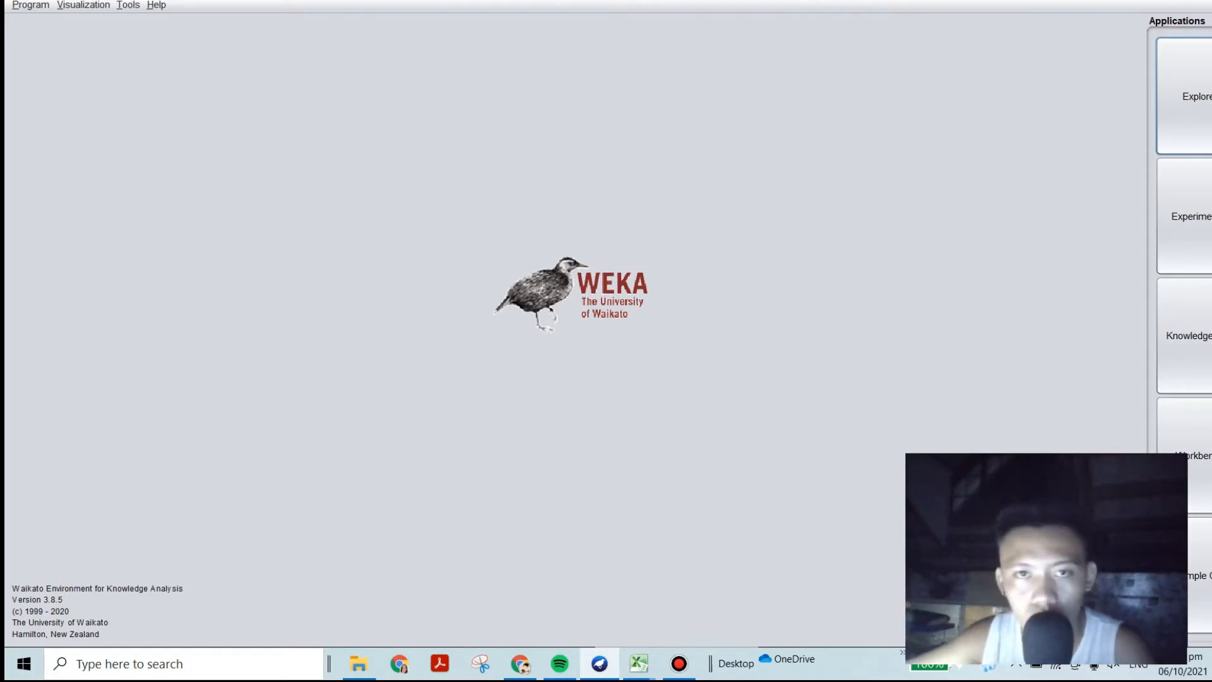
left_click(1187, 96)
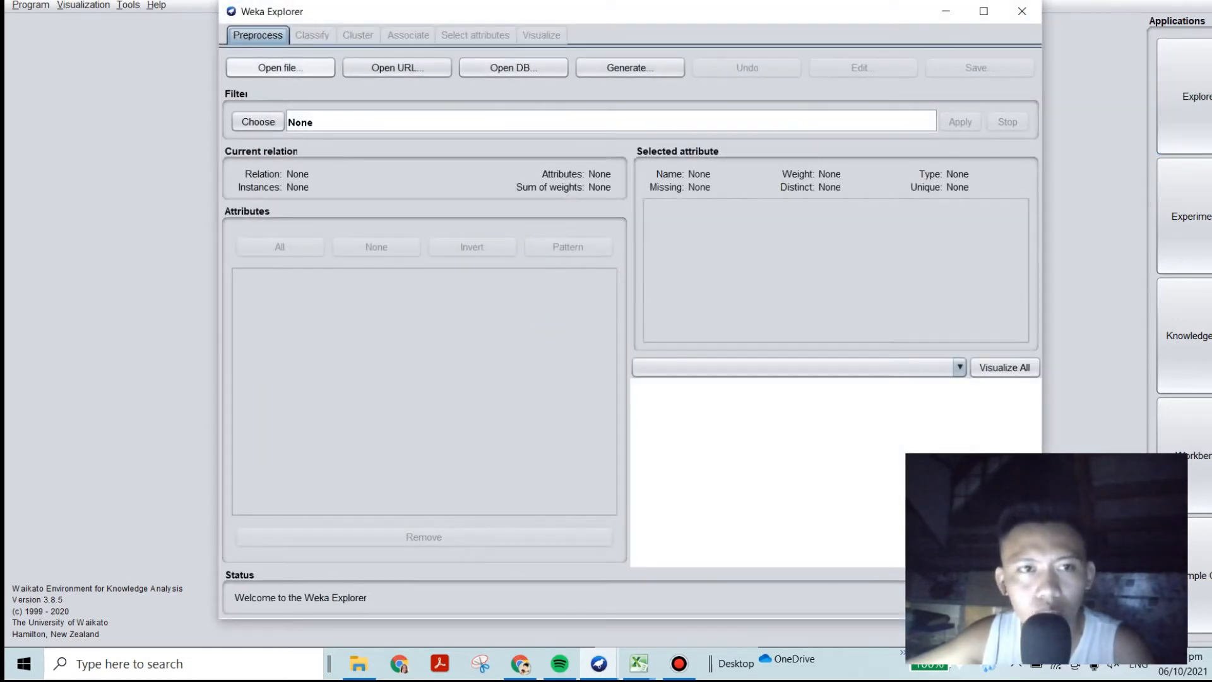
- Load 120 Training.csv.arff from the Research folder inside BSECE 2-1 and go to the classification settings
left_click(280, 68)
left_click(548, 133)
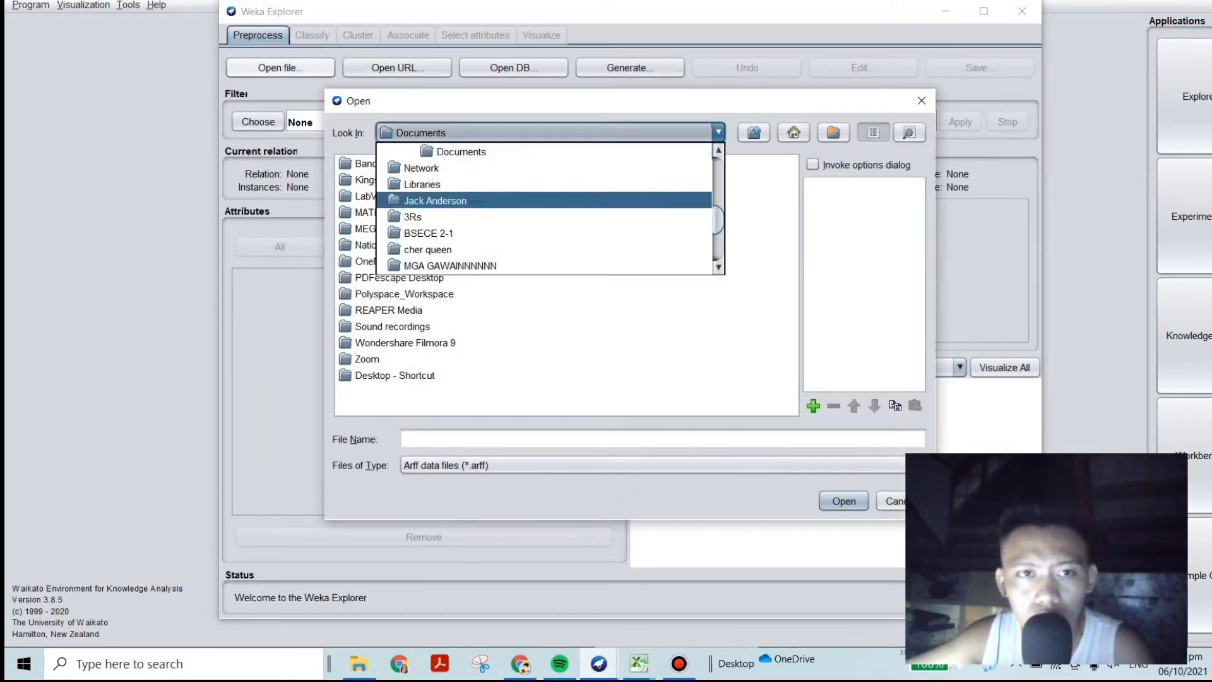
left_click(429, 233)
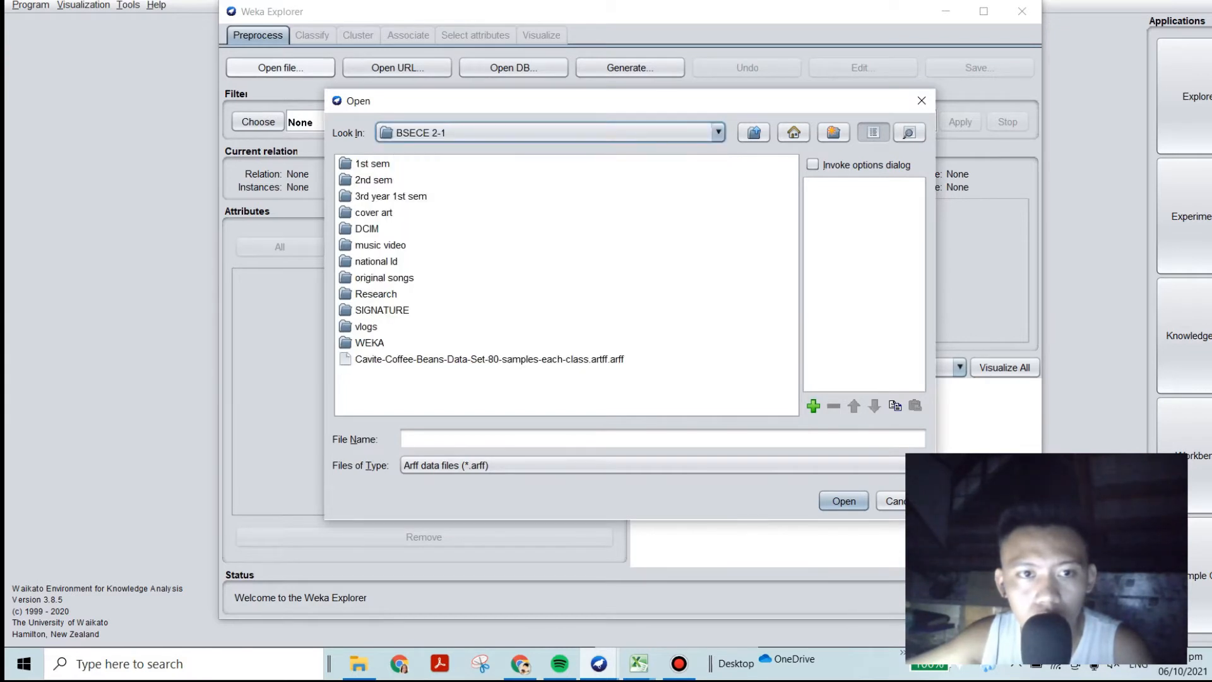
double_click(376, 295)
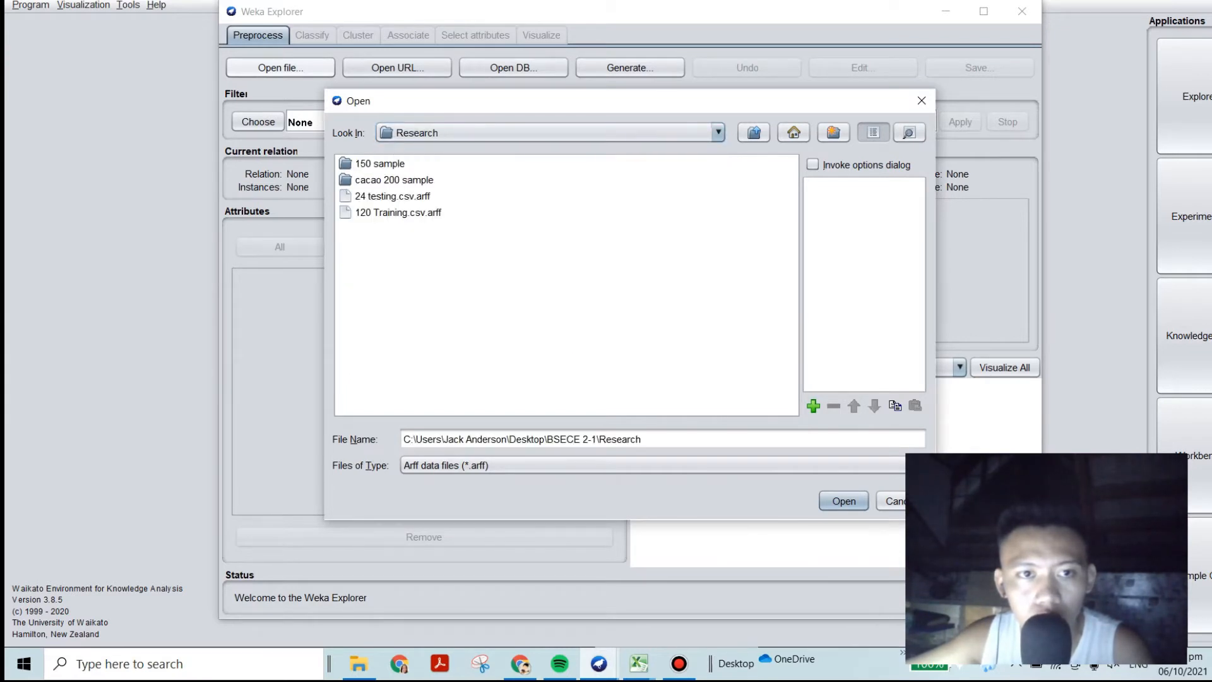
left_click(398, 213)
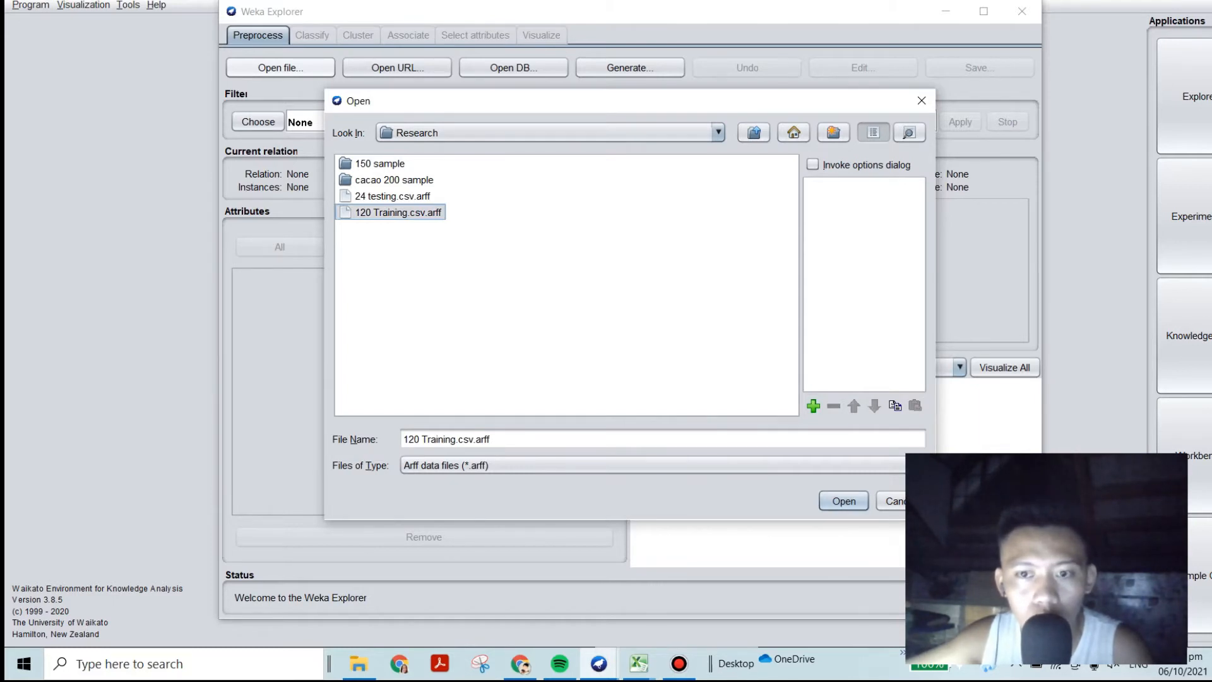
left_click(844, 500)
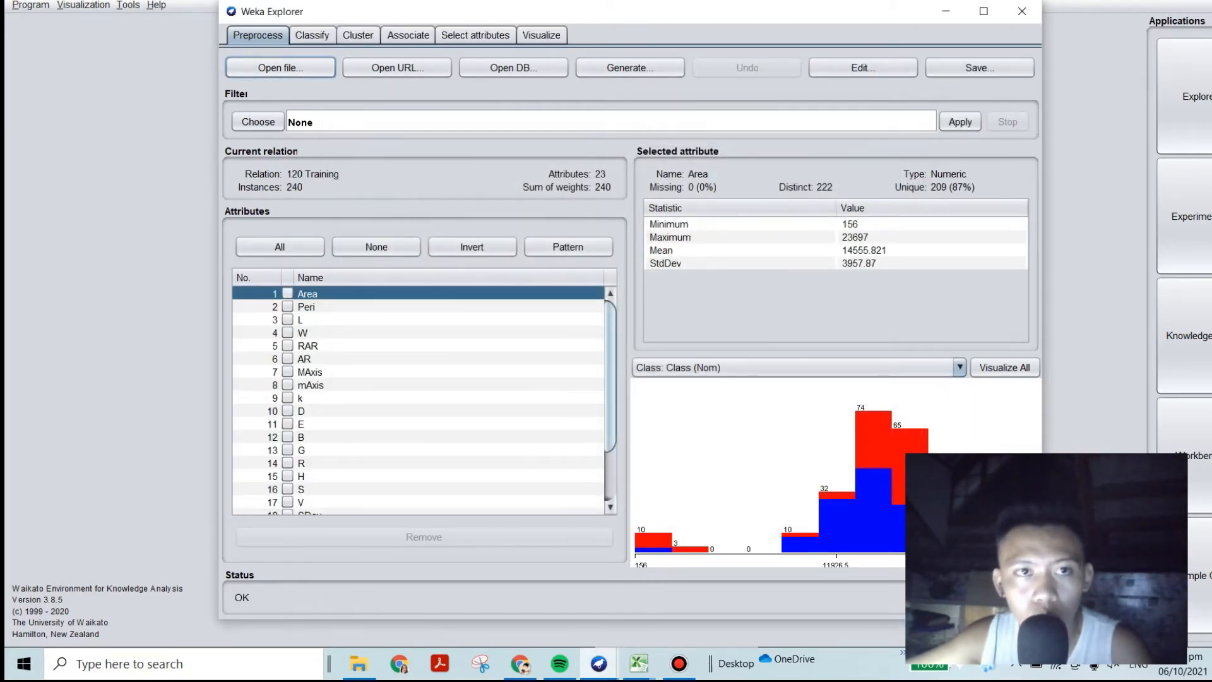
left_click(312, 35)
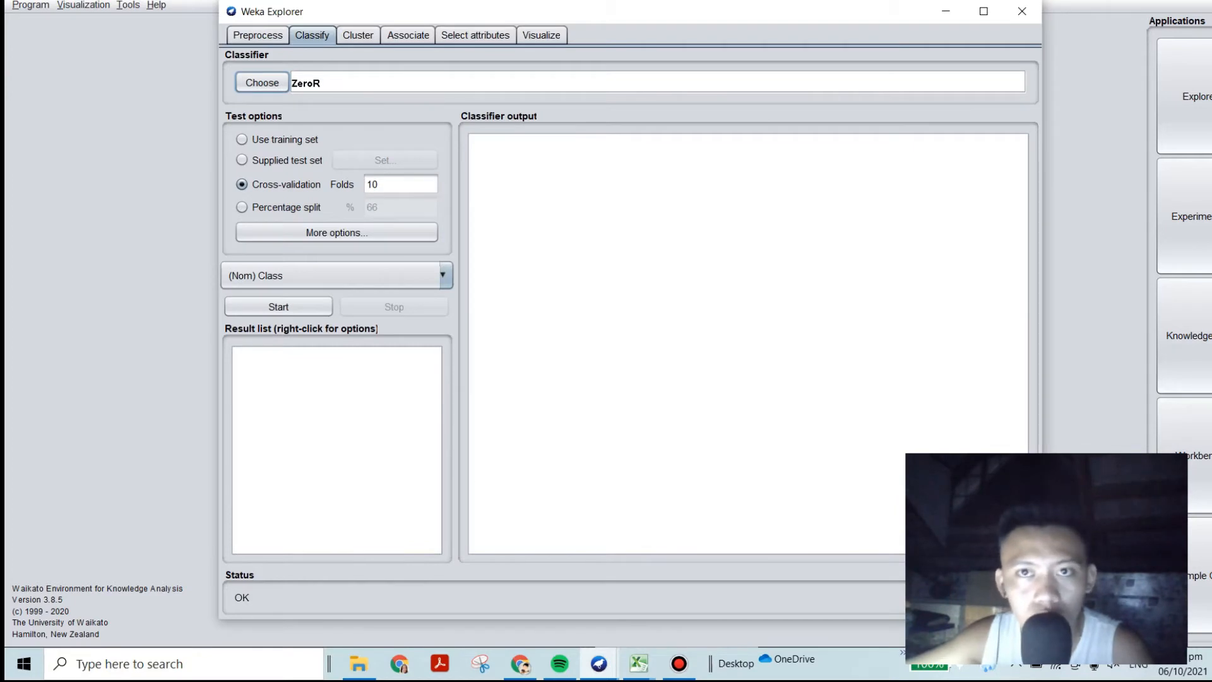
- Run the BayesNet classifier with evaluation on the training set
left_click_drag(480, 12, 386, 0)
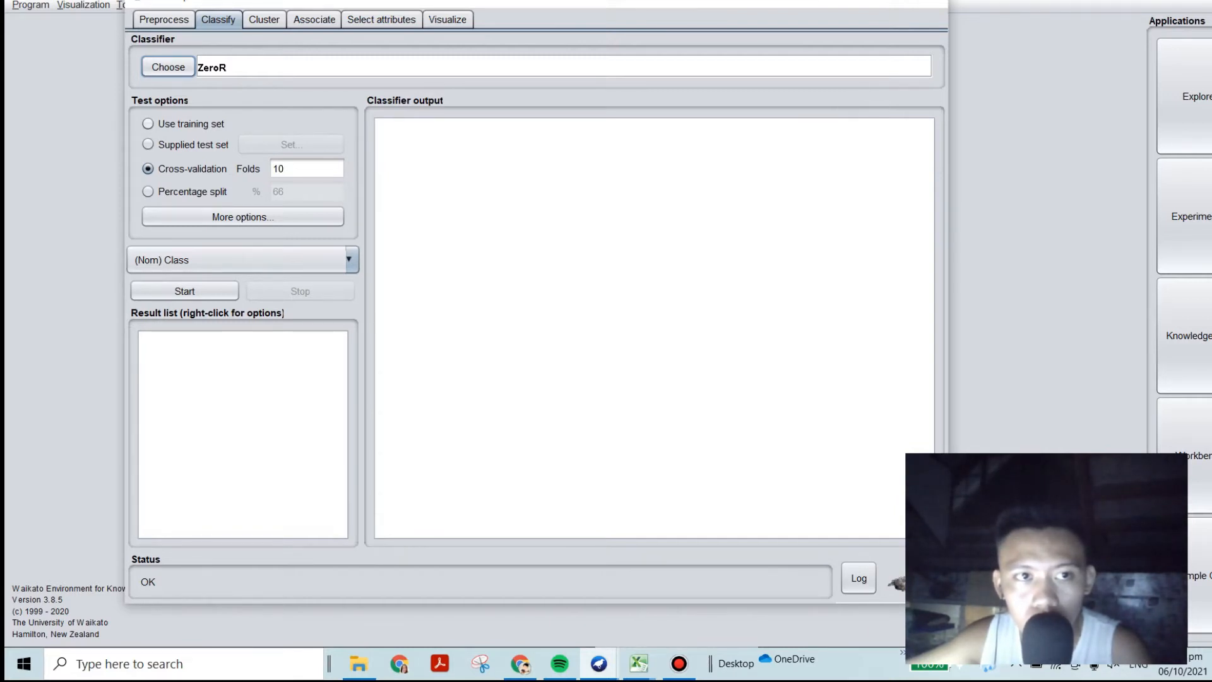
left_click(148, 124)
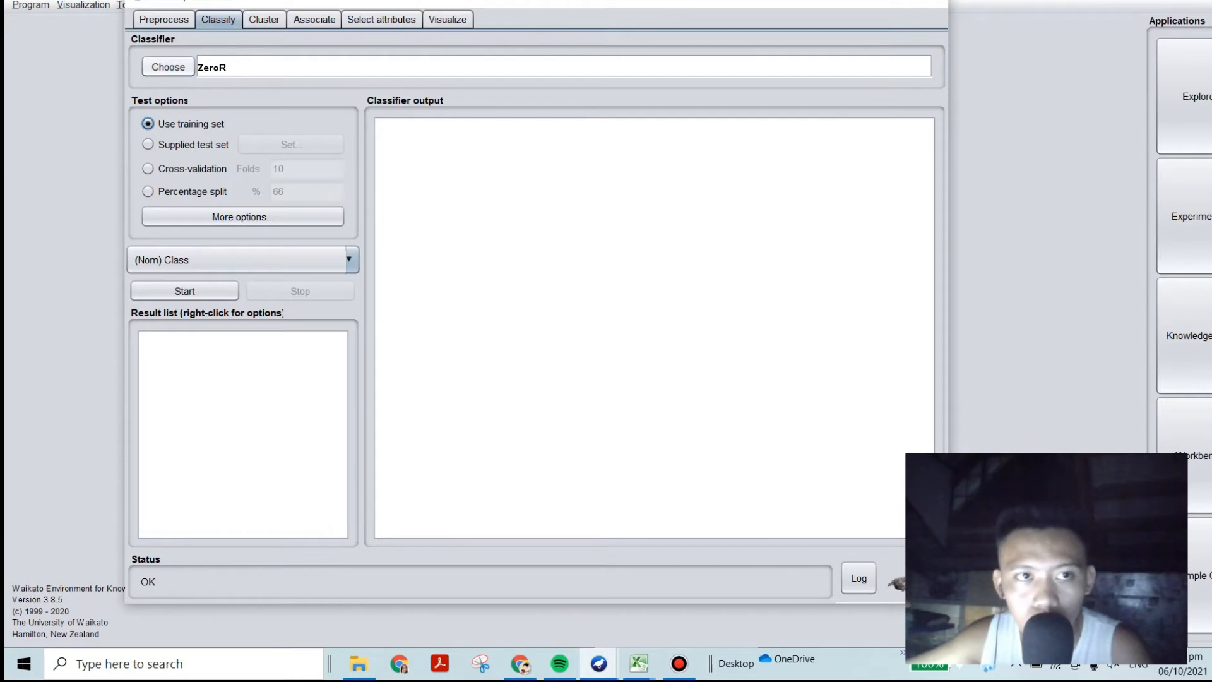
left_click(168, 67)
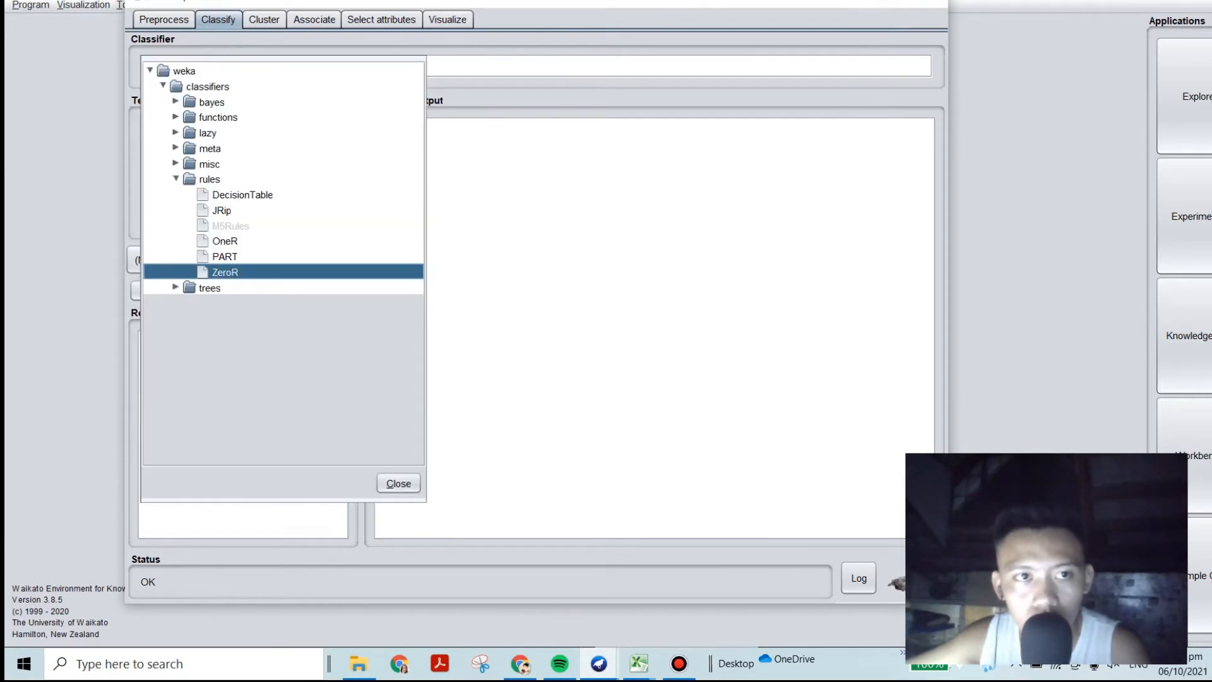
left_click(176, 101)
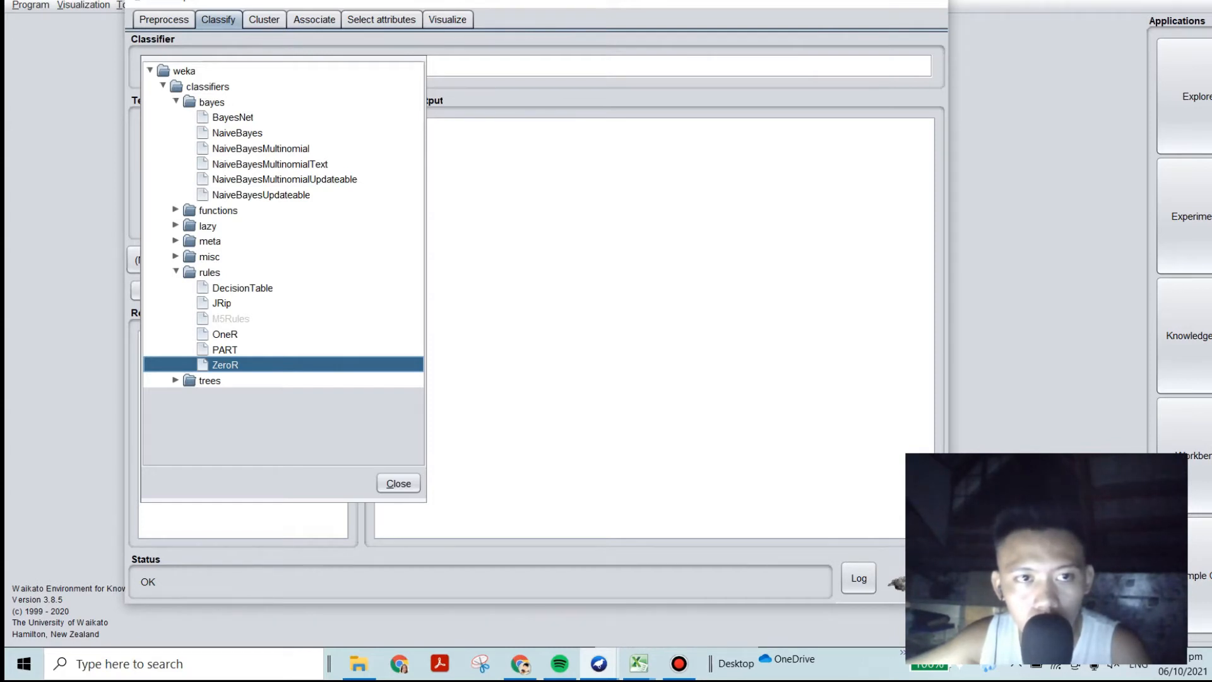
left_click(232, 118)
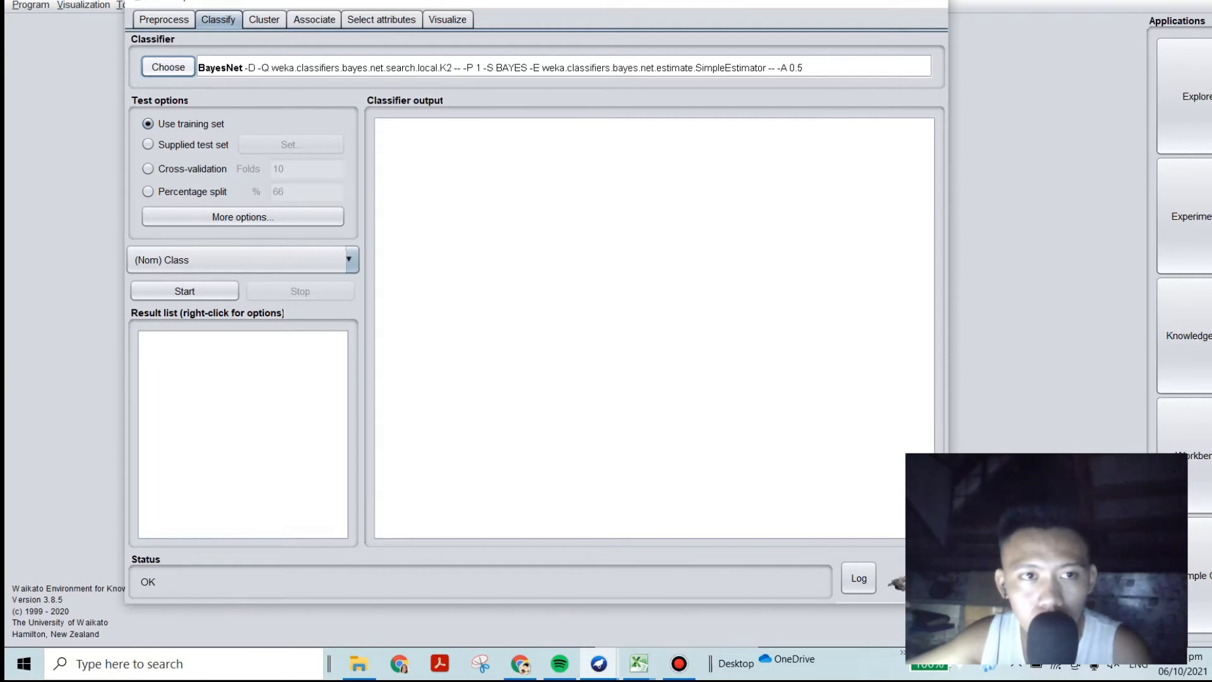
left_click(168, 67)
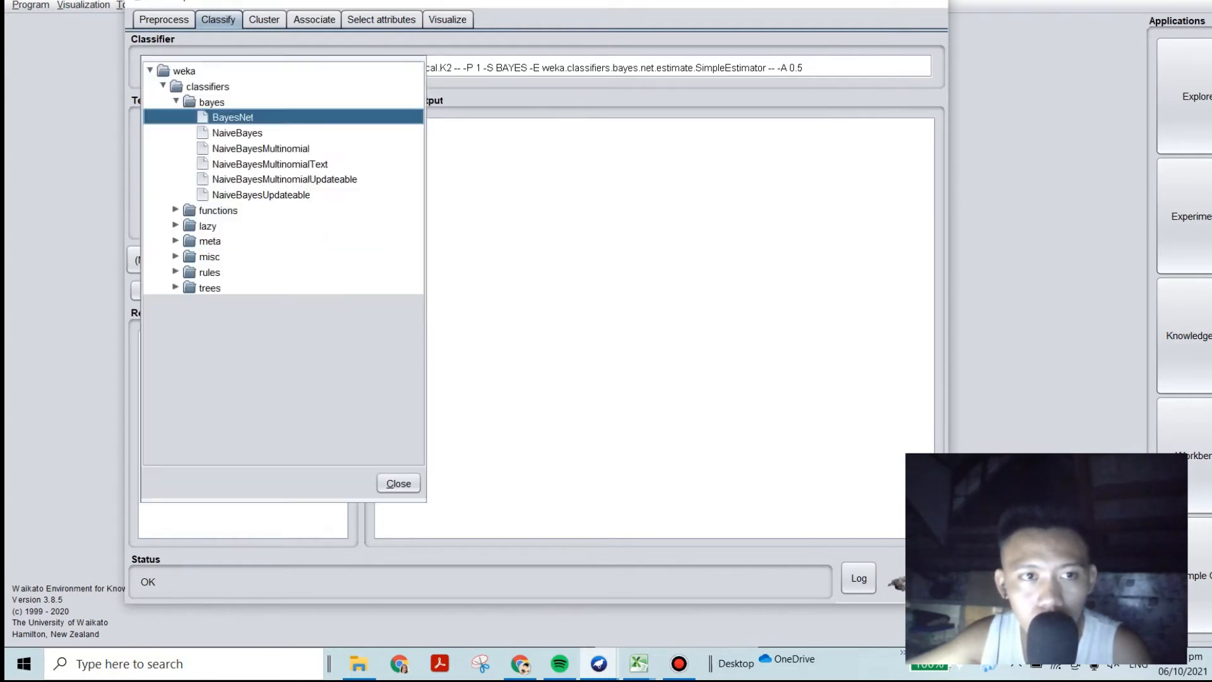
left_click(233, 117)
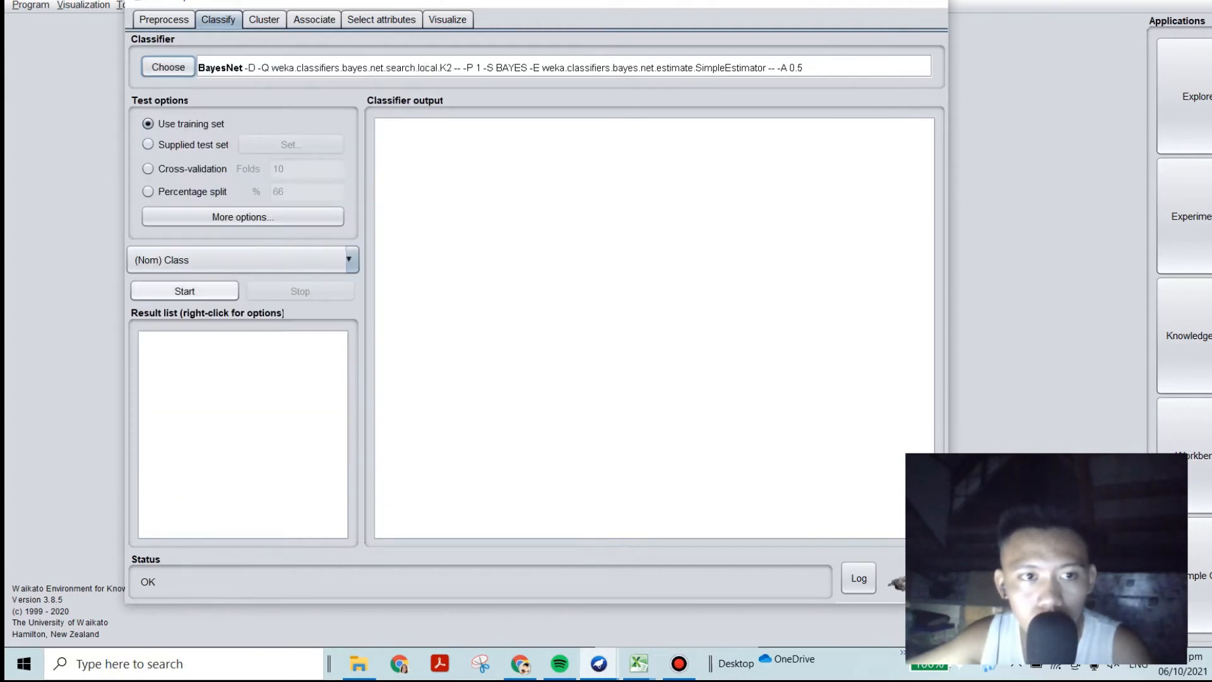
left_click(184, 291)
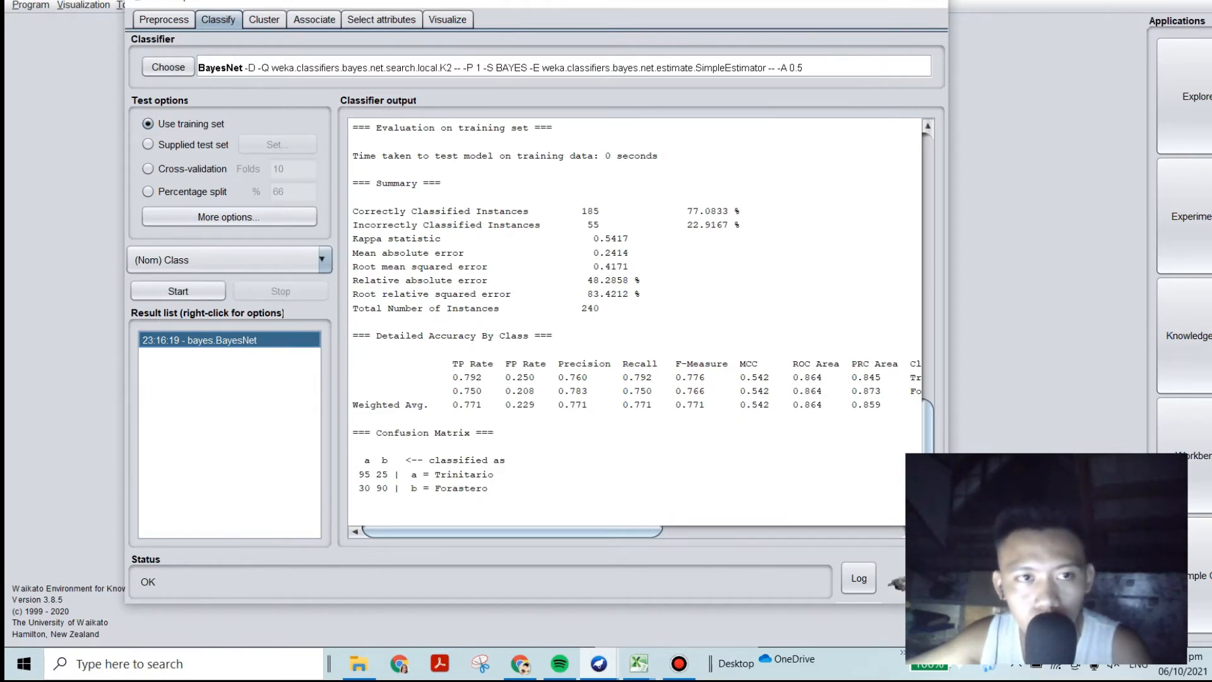
- Supply 24 testing.csv.arff from the Research folder as the test set and evaluate BayesNet on it
left_click(148, 145)
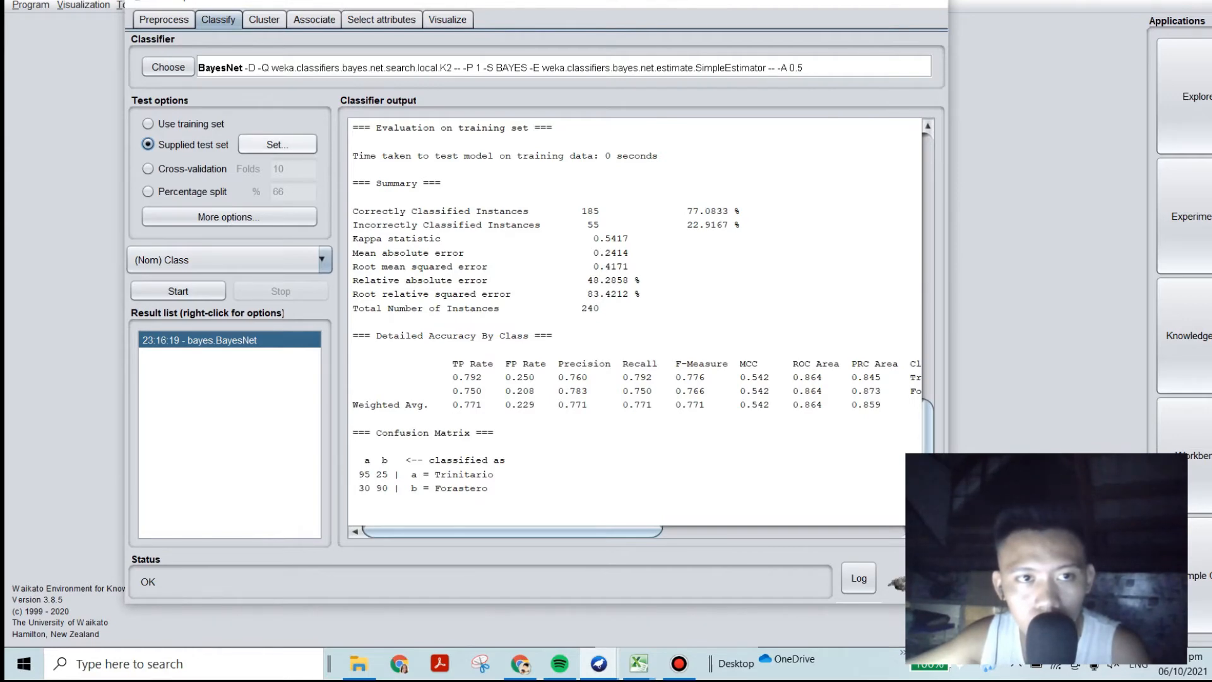
left_click(277, 144)
left_click(413, 297)
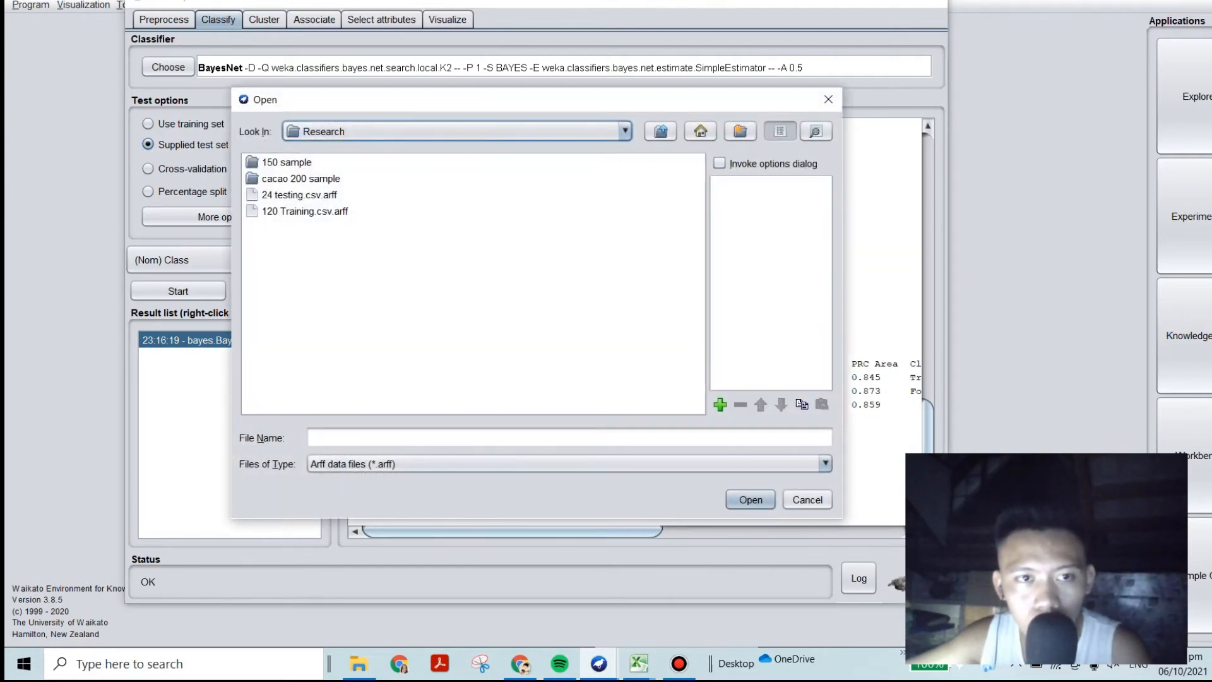
left_click(299, 195)
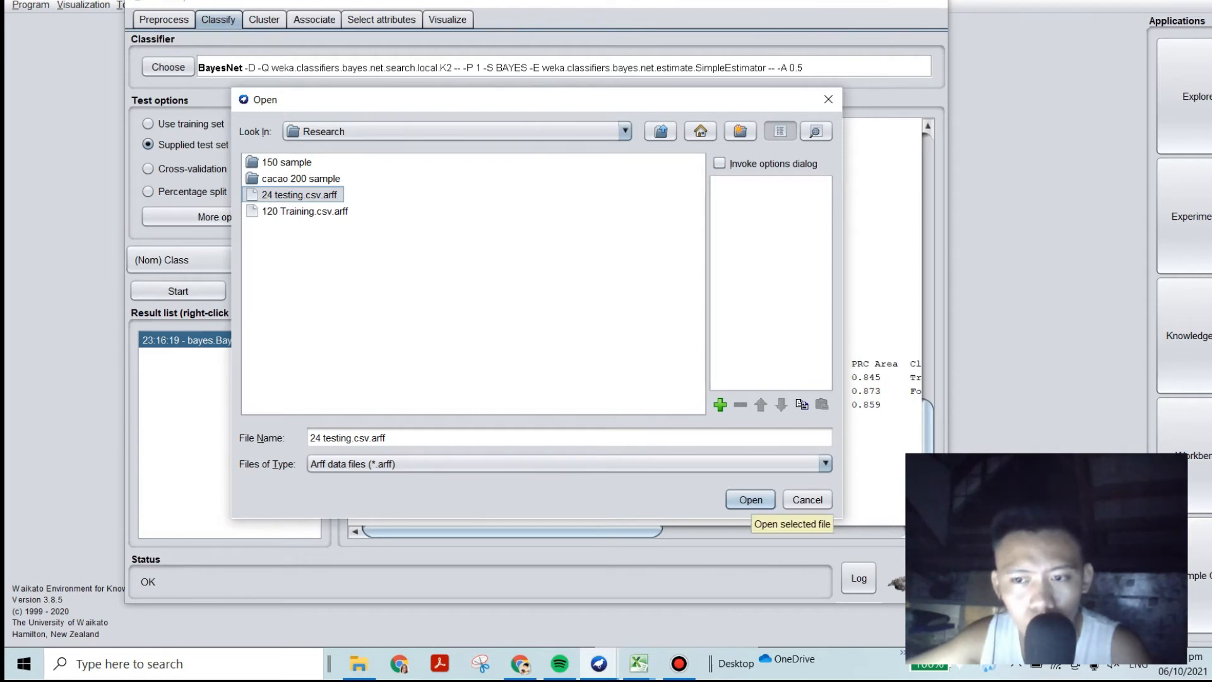
left_click(751, 499)
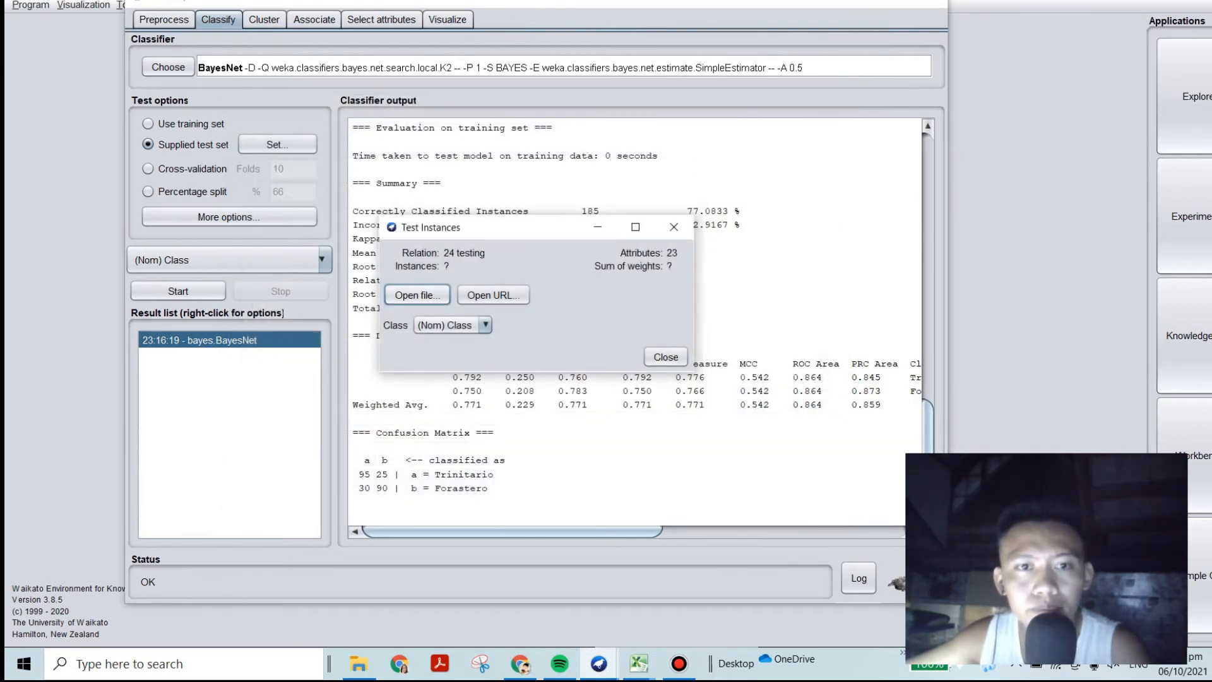
left_click(597, 228)
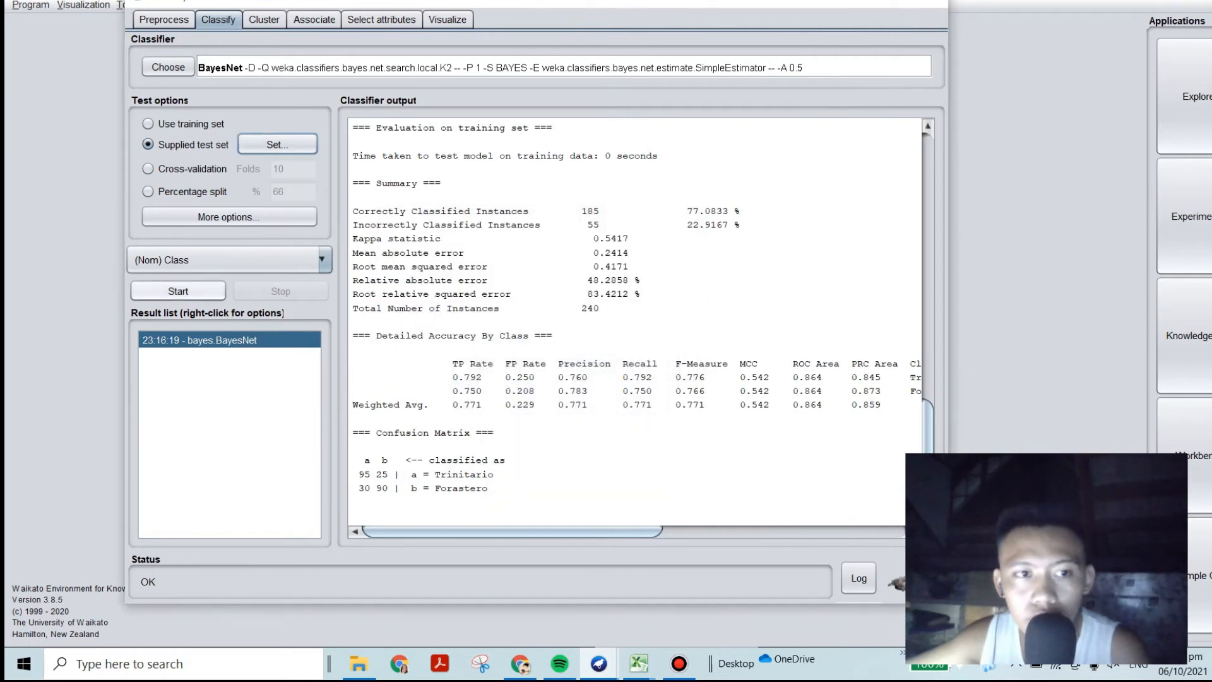
left_click(178, 291)
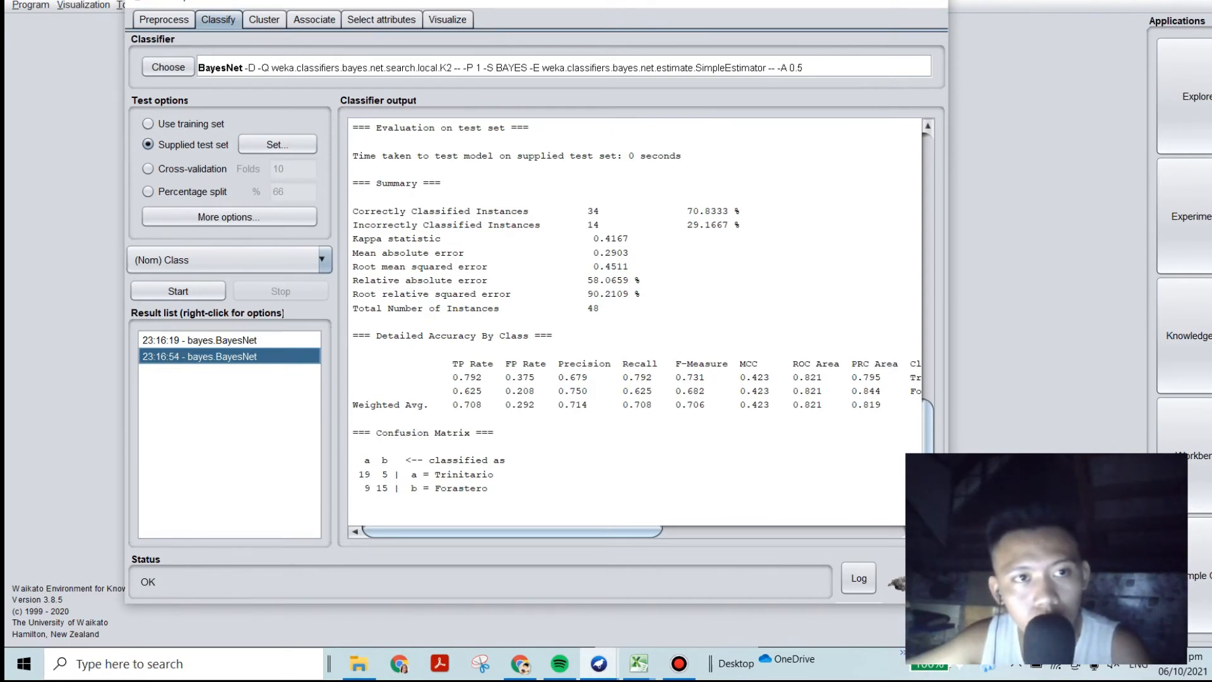
- Change the classifier to the LMT tree and run it with evaluation on the training set
left_click(148, 124)
left_click(168, 67)
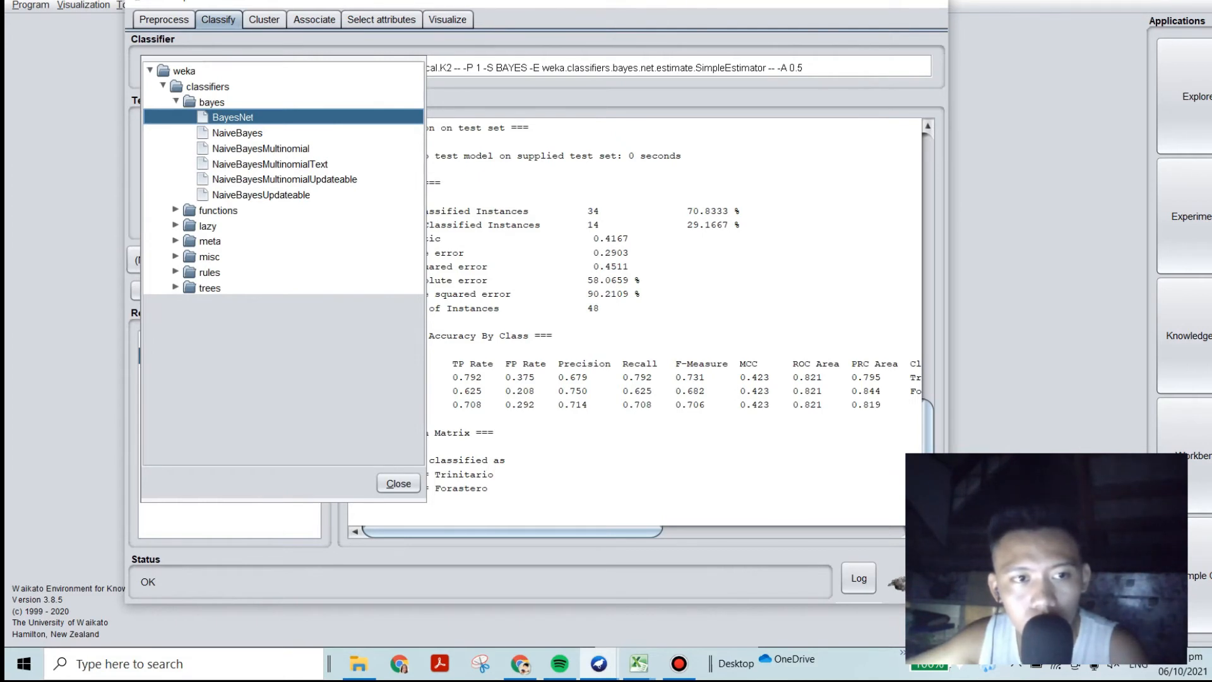
left_click(175, 287)
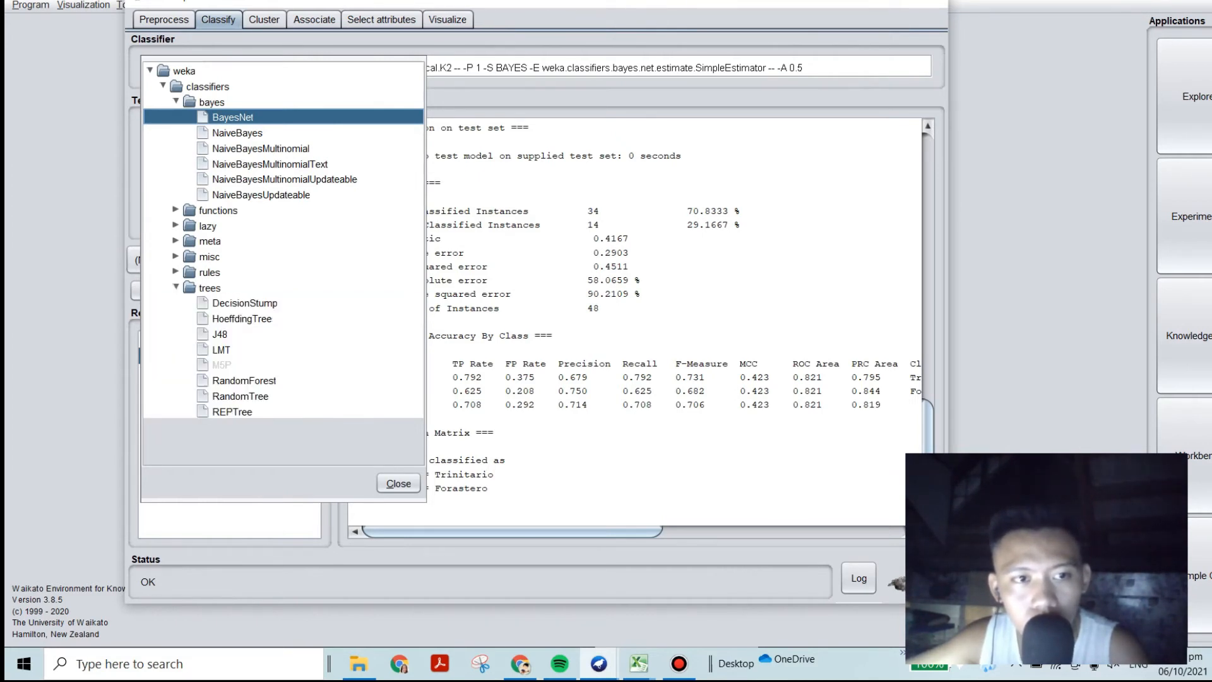
left_click(221, 350)
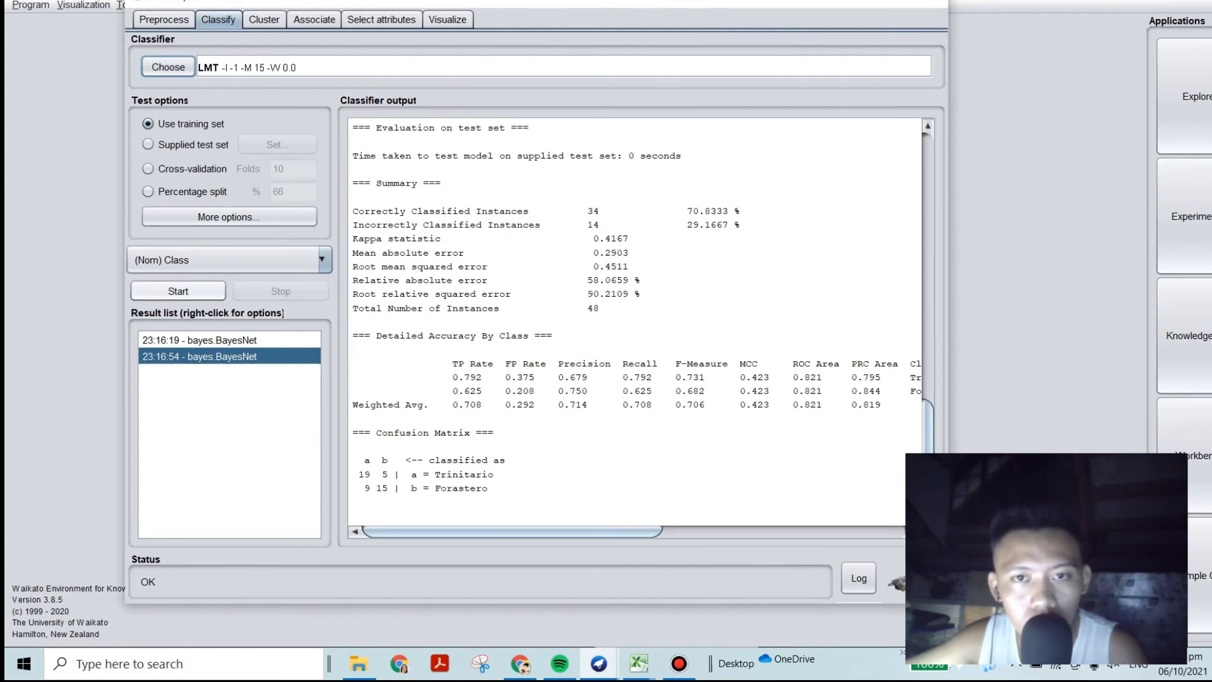
left_click(178, 292)
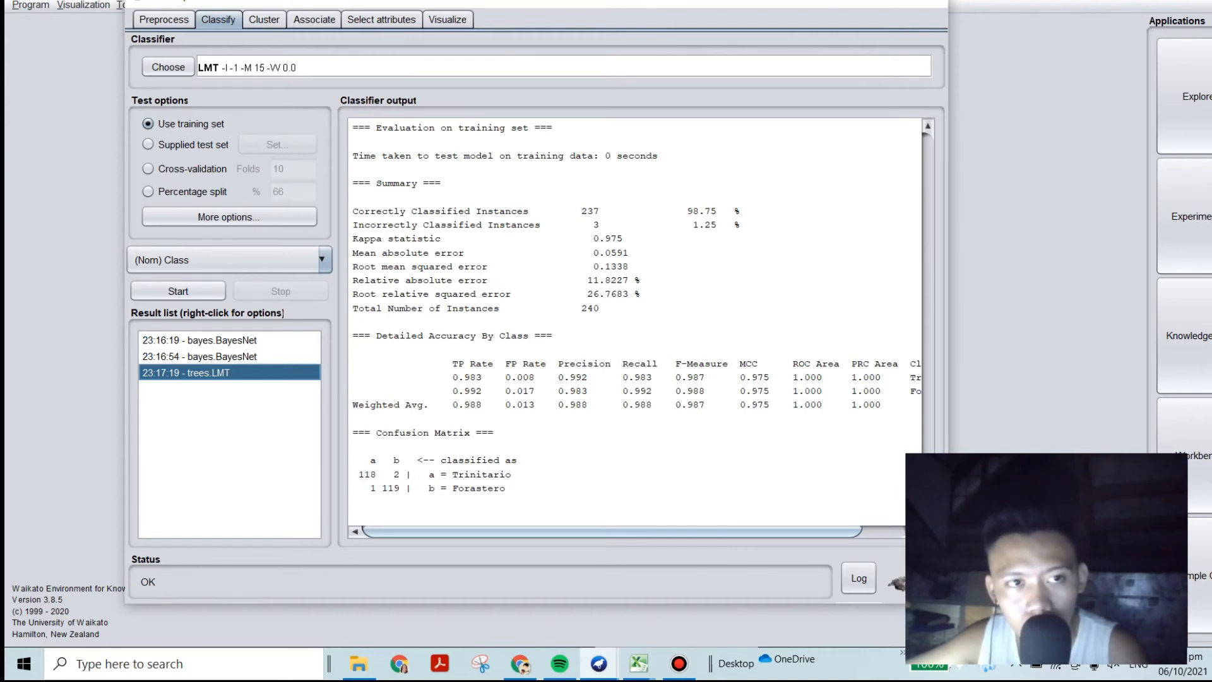
- Evaluate the LMT classifier on the supplied test set, reloading 24 testing.csv.arff as its data
left_click(148, 144)
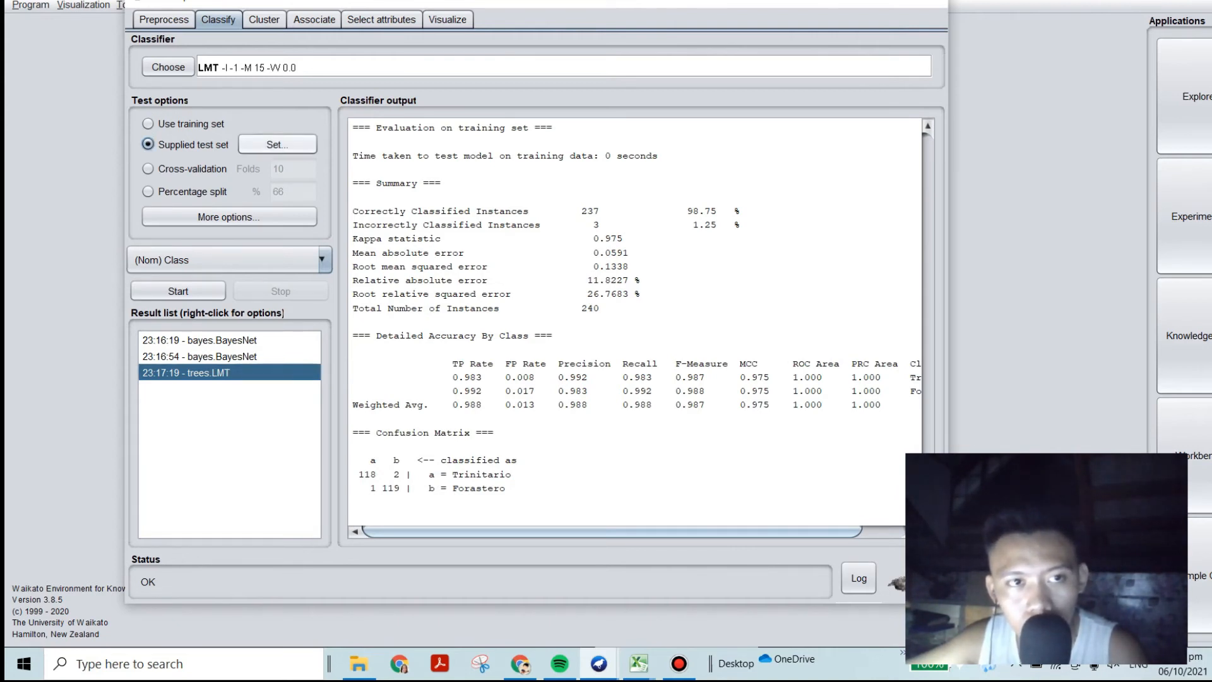
left_click(277, 145)
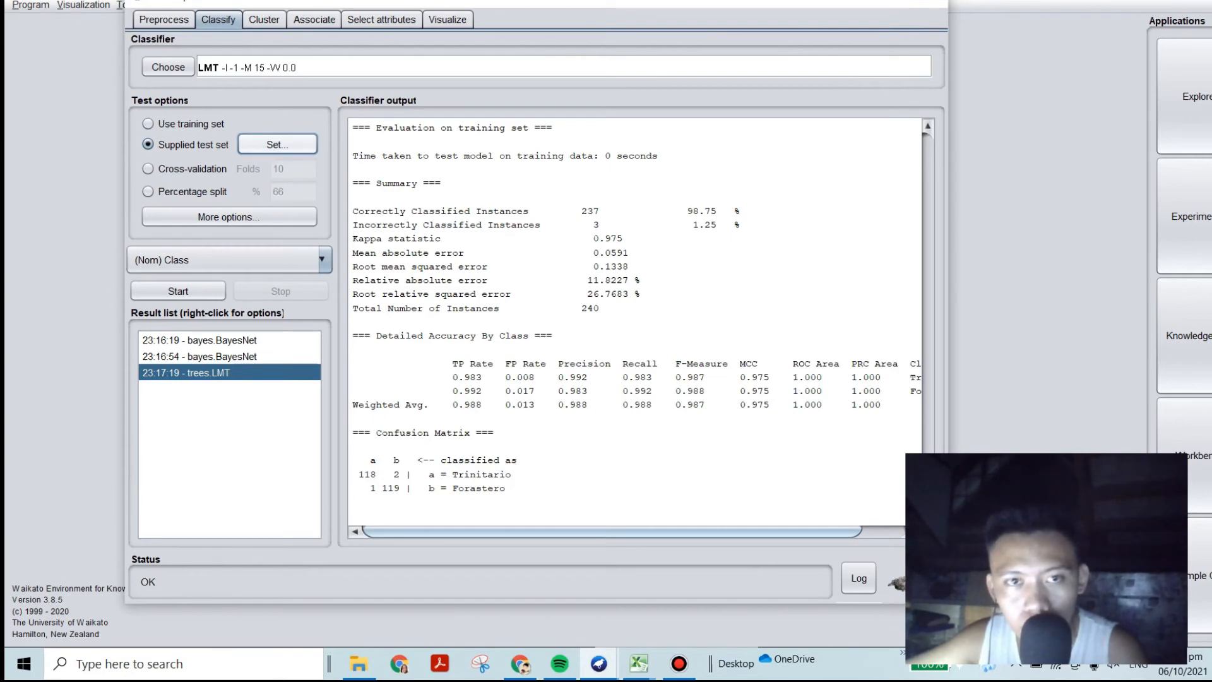
left_click(278, 145)
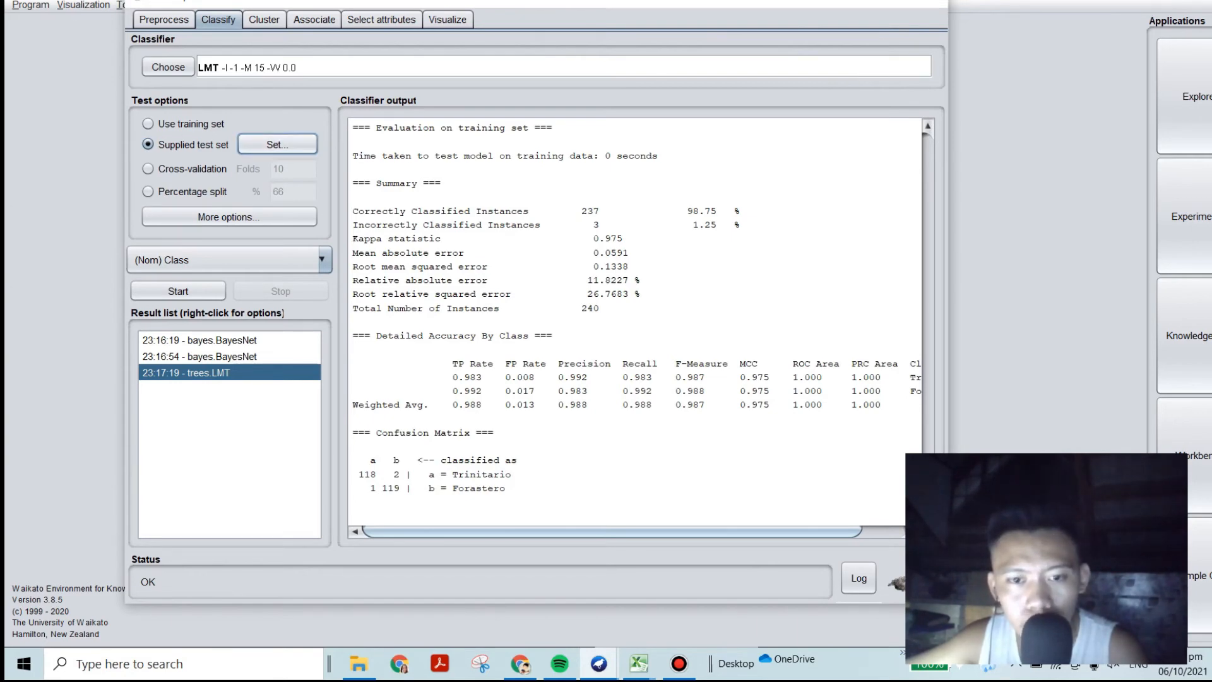
left_click(598, 663)
left_click(755, 594)
left_click(418, 298)
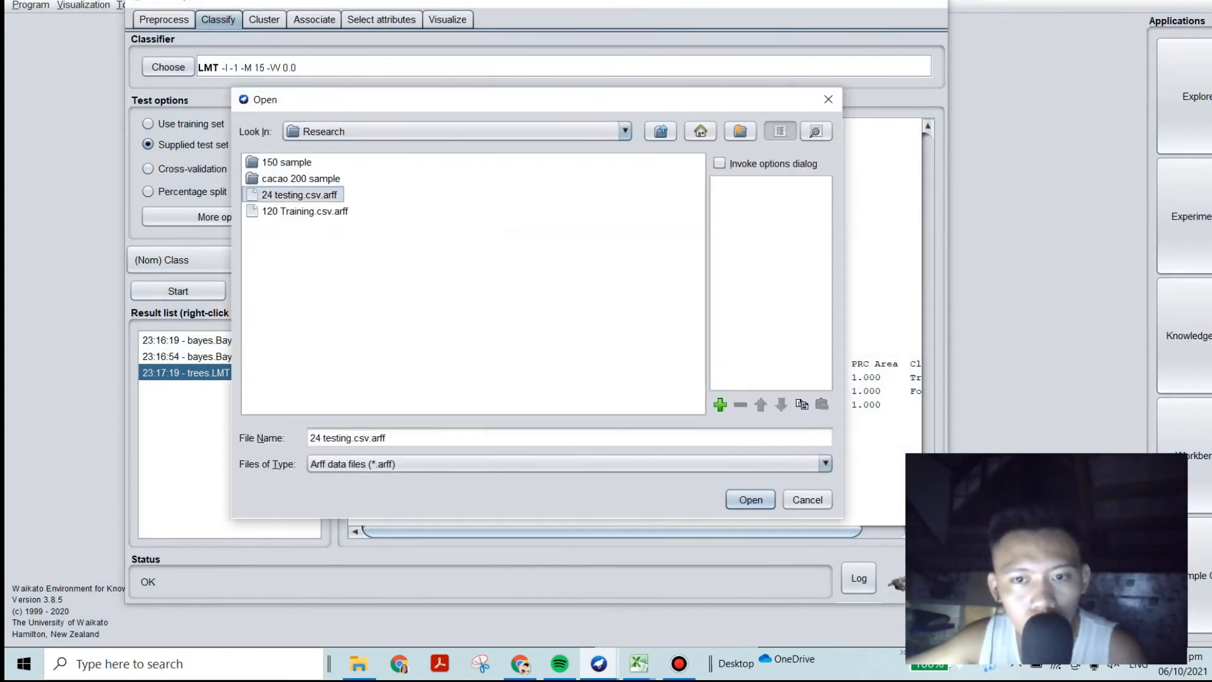
left_click(751, 500)
left_click(665, 357)
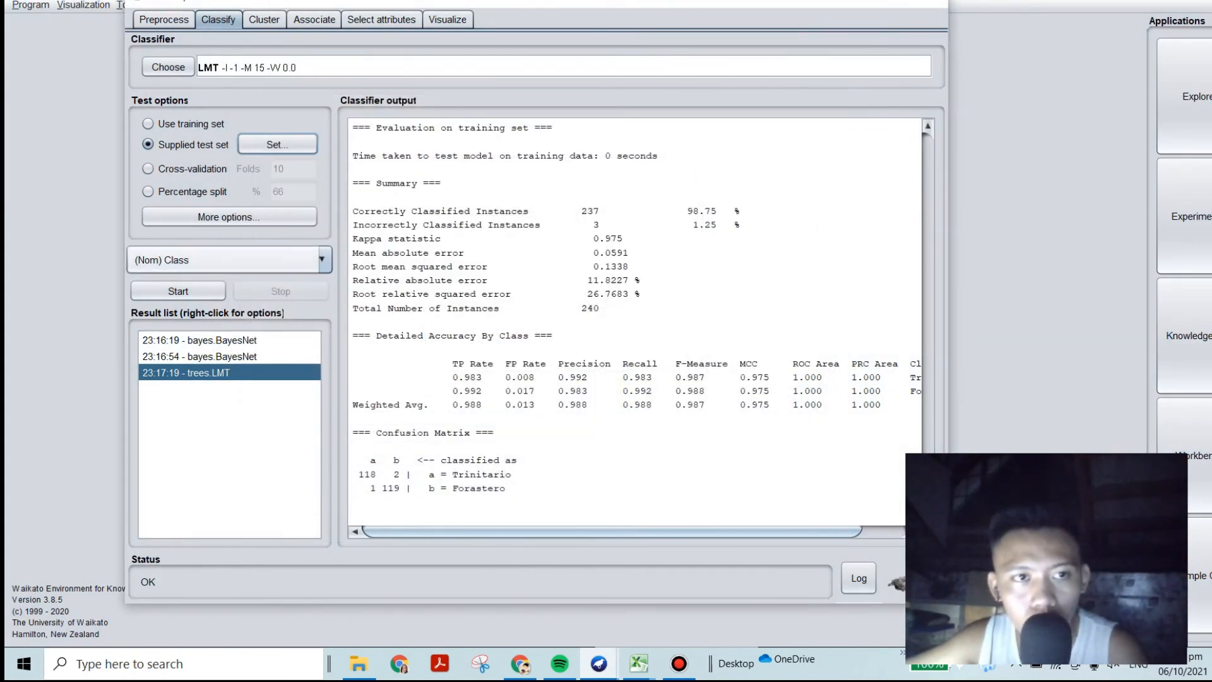
left_click(178, 291)
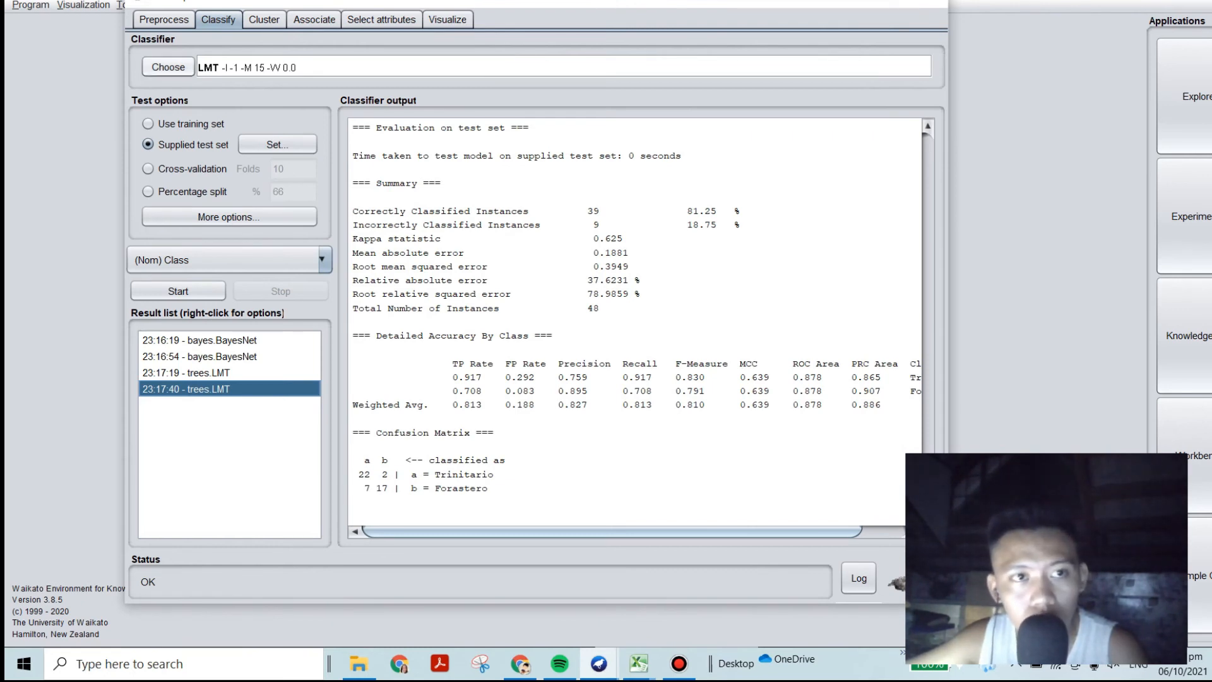
left_click(168, 67)
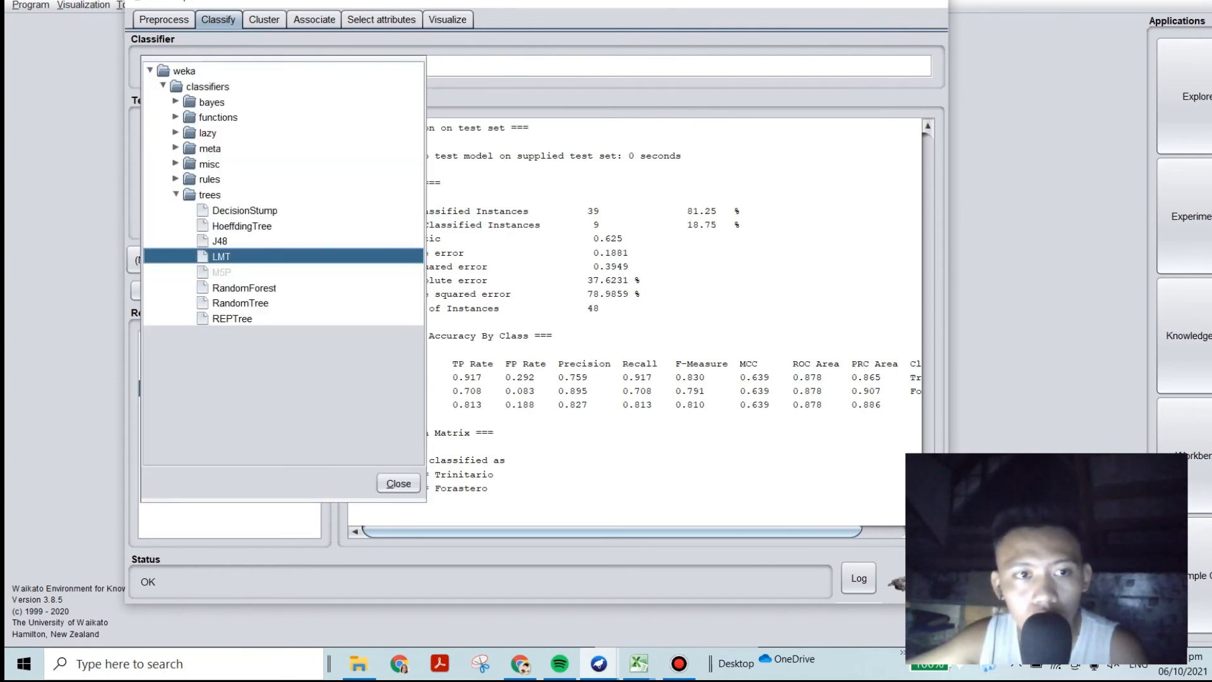
left_click(175, 180)
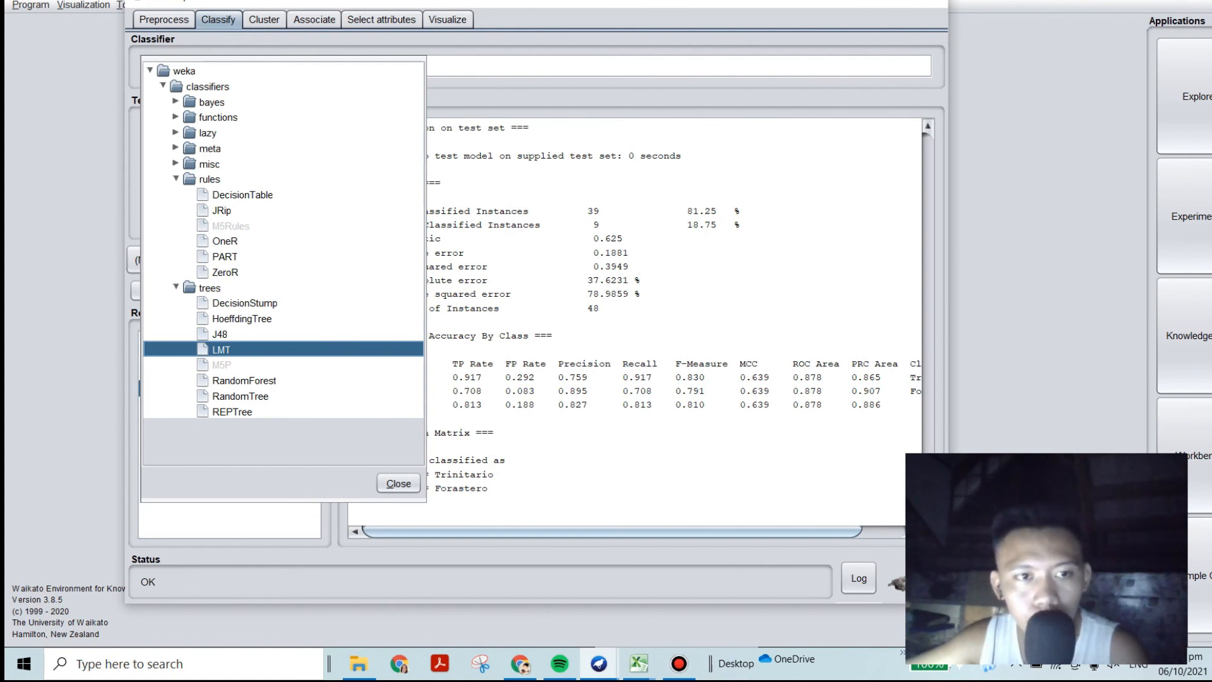
left_click(399, 483)
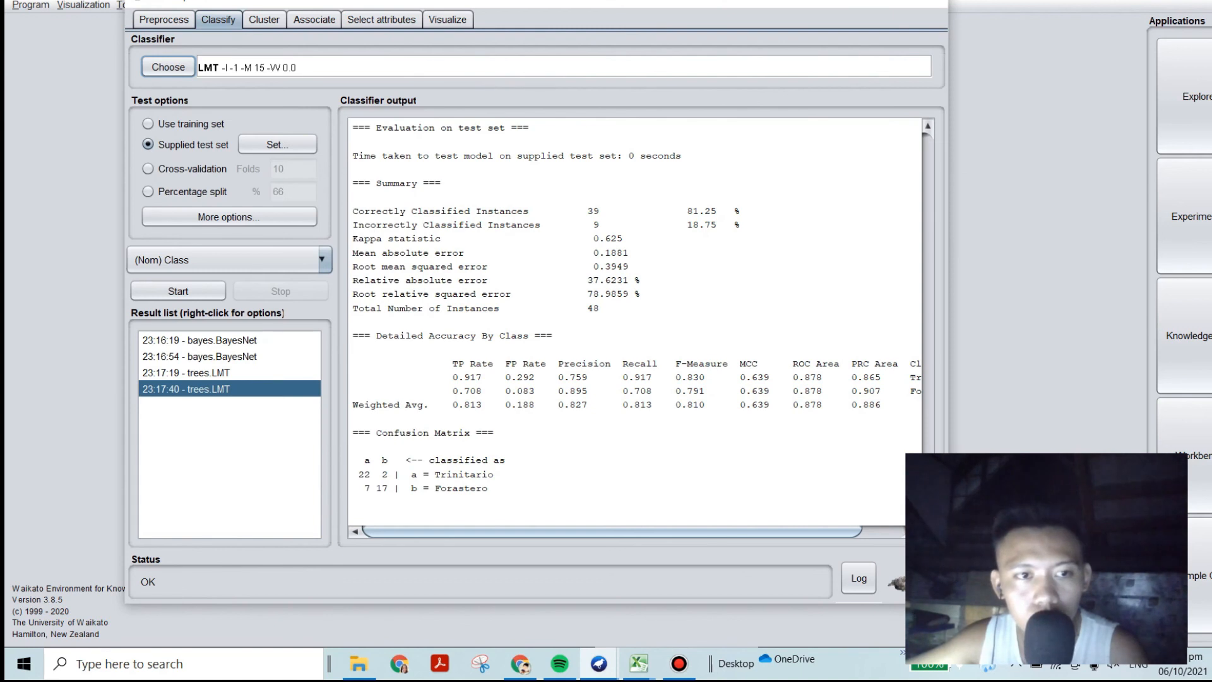